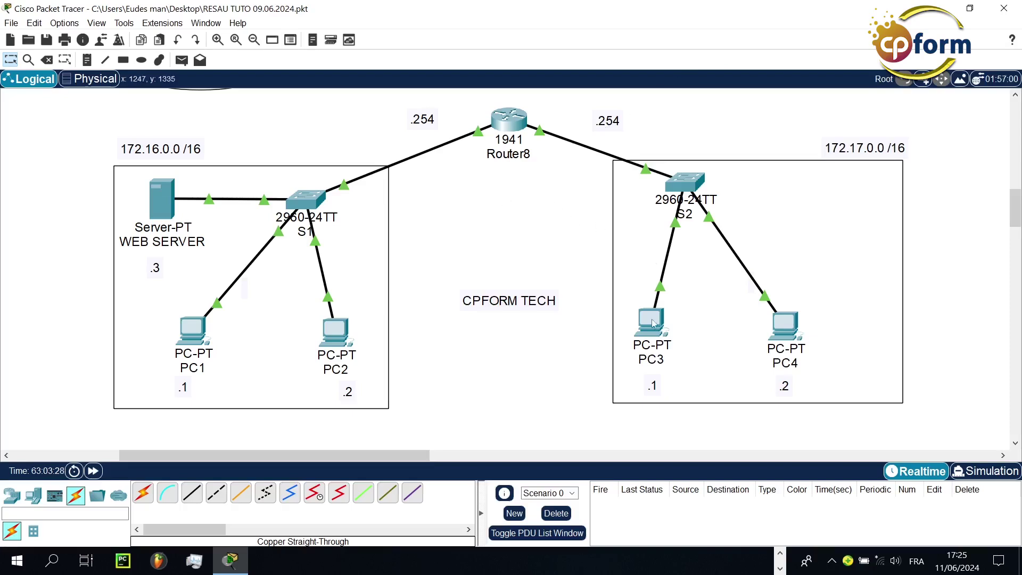
pyautogui.moveTo(583, 282); pyautogui.dragTo(681, 379)
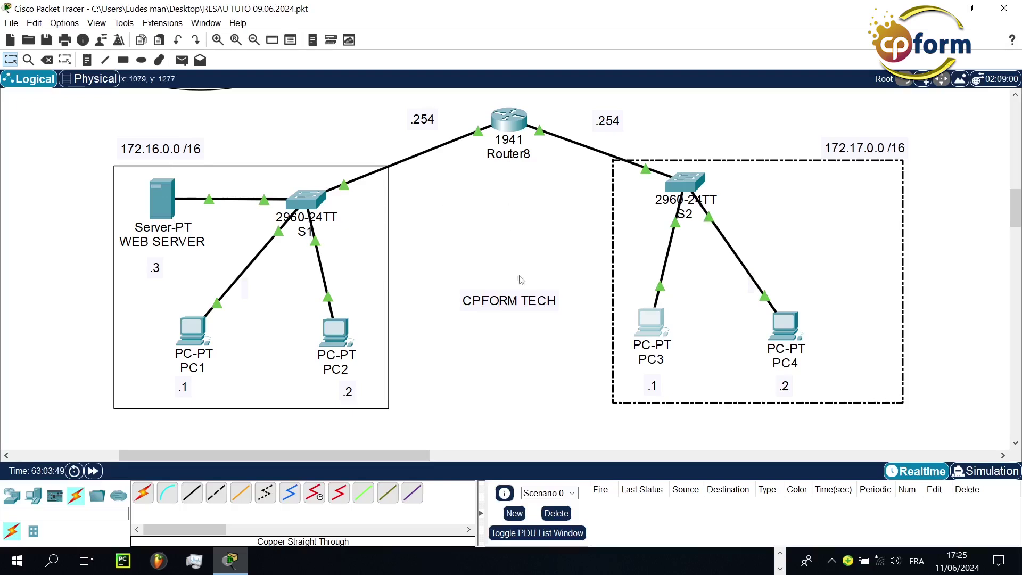
pyautogui.moveTo(767, 425); pyautogui.dragTo(778, 332)
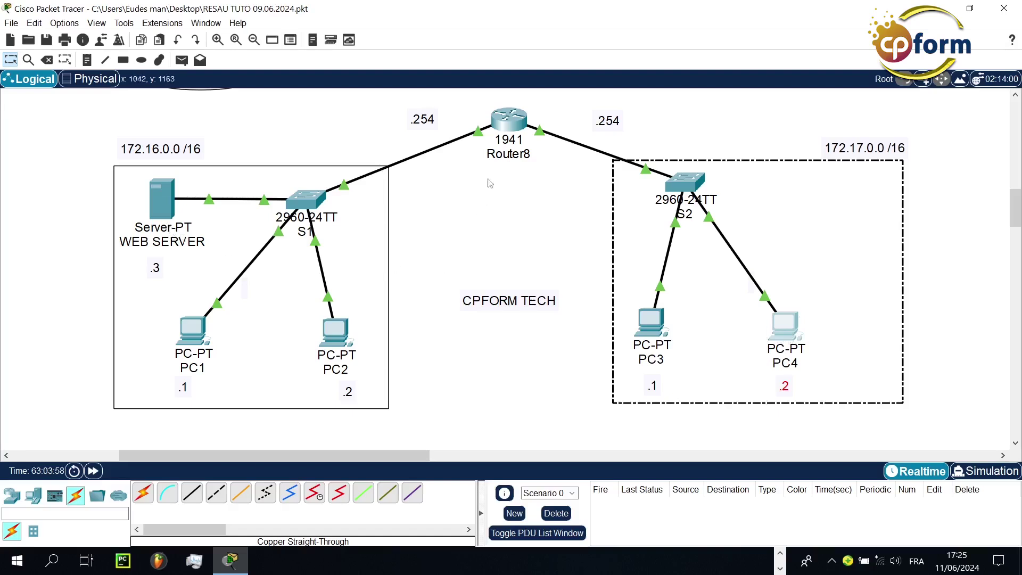
pyautogui.click(544, 105)
pyautogui.moveTo(544, 105); pyautogui.dragTo(576, 172)
pyautogui.click(819, 341)
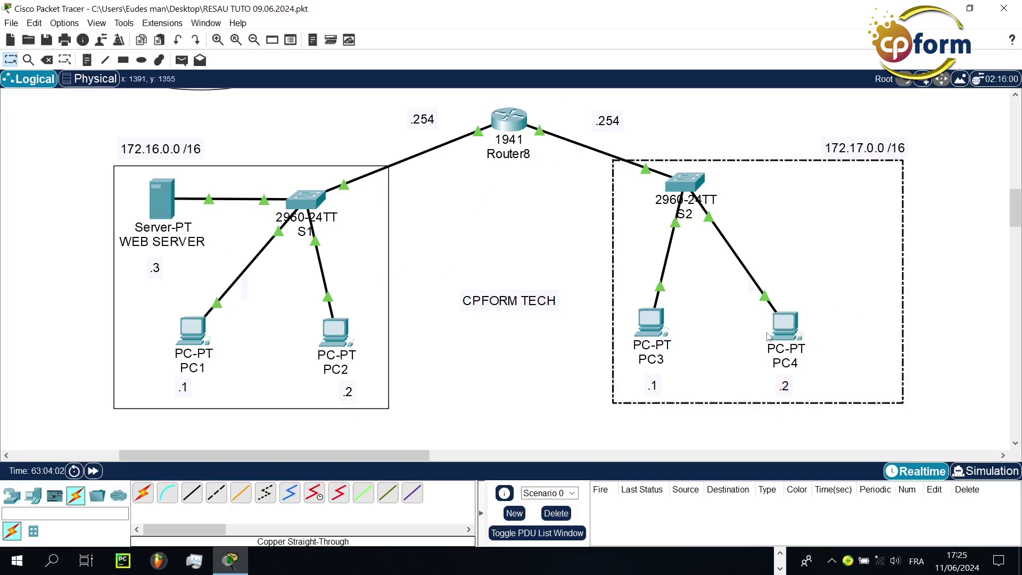
# Step: Load the web server's page at 172.16.0.3 in PC4's web browser
pyautogui.click(798, 335)
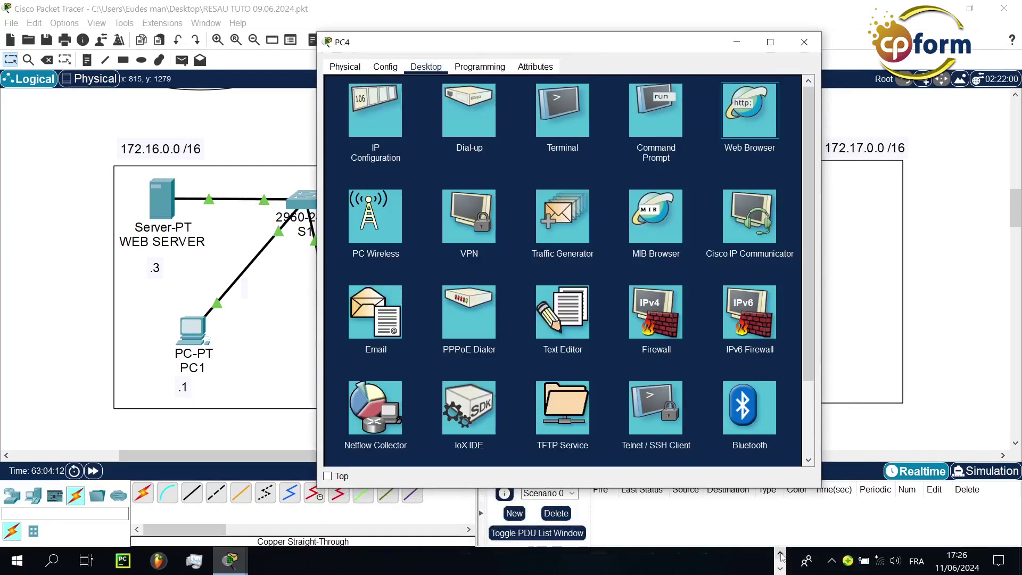
pyautogui.click(750, 109)
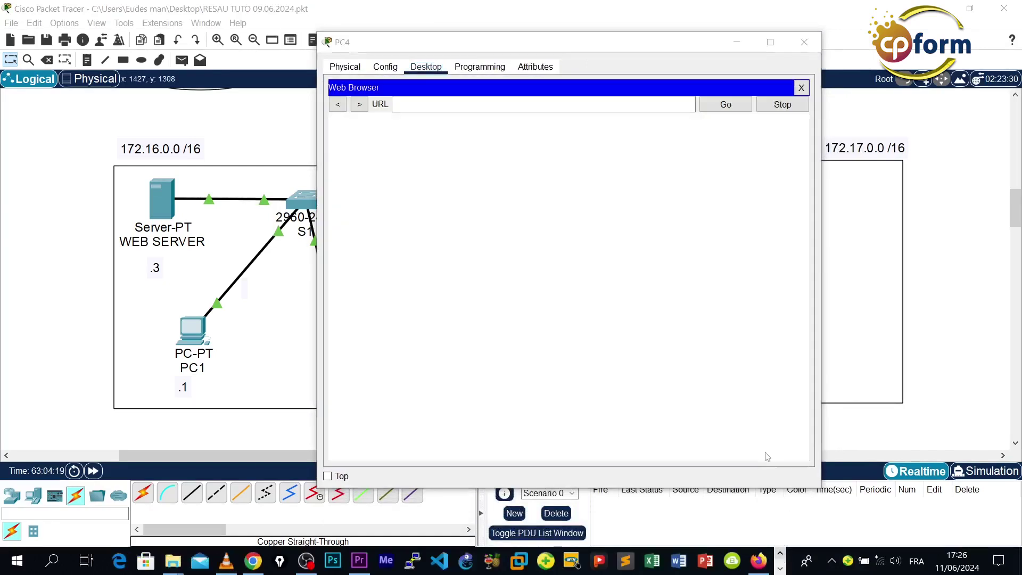
pyautogui.click(563, 100)
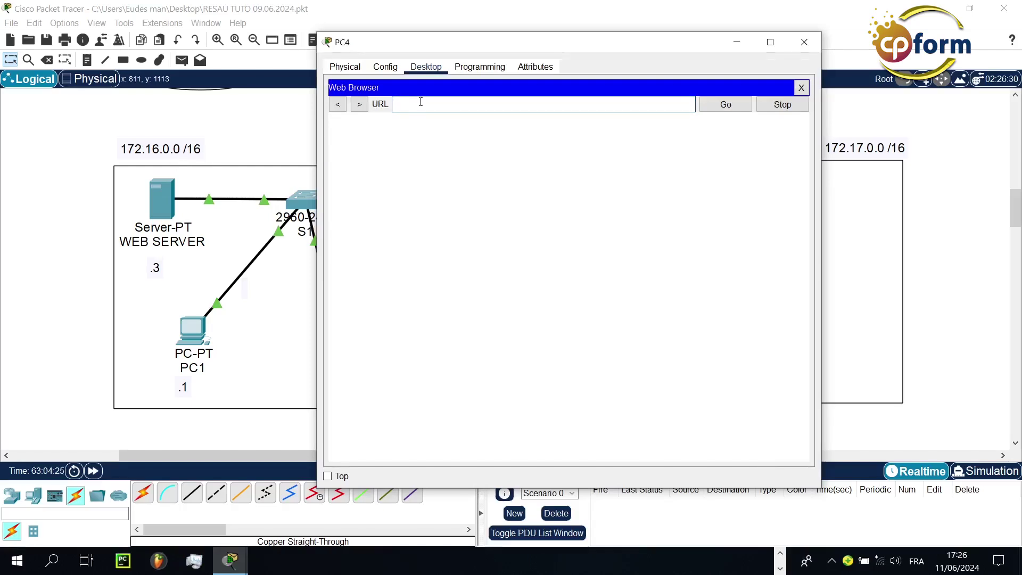
pyautogui.write('172.16.0.3')
pyautogui.press('Return')
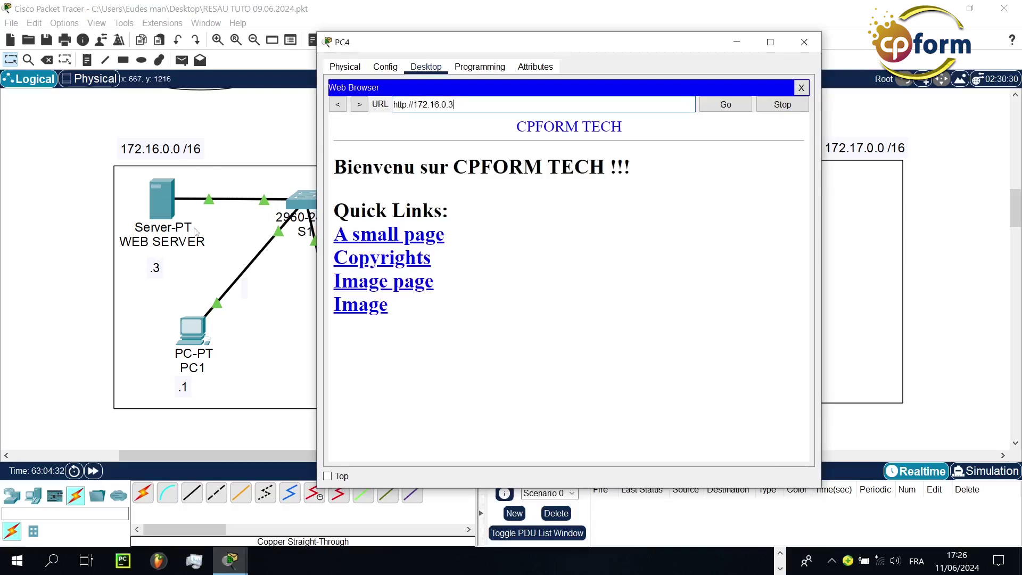
pyautogui.moveTo(462, 105); pyautogui.dragTo(326, 108)
pyautogui.hotkey('ctrl', 'c')
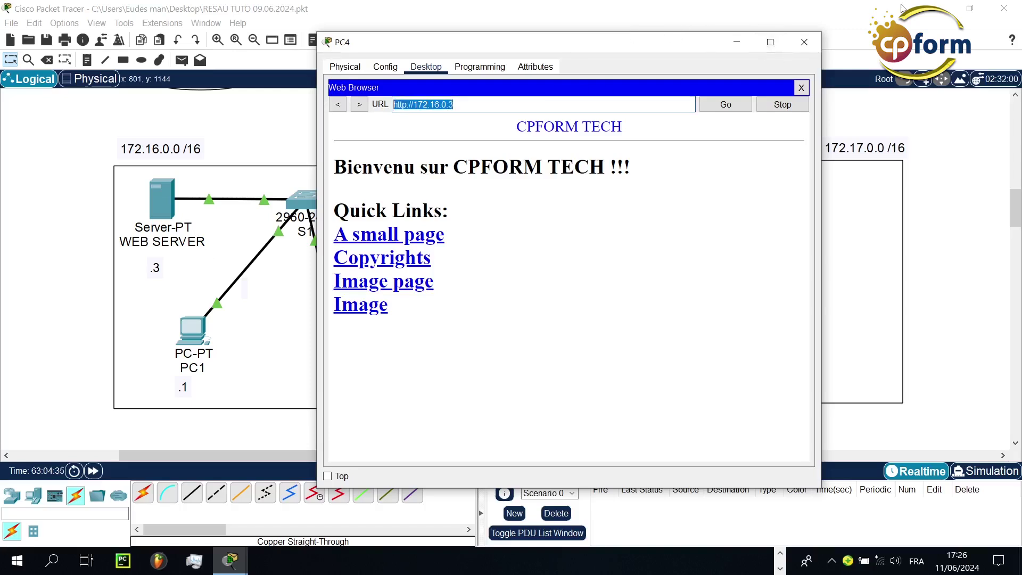
pyautogui.click(804, 42)
pyautogui.click(656, 338)
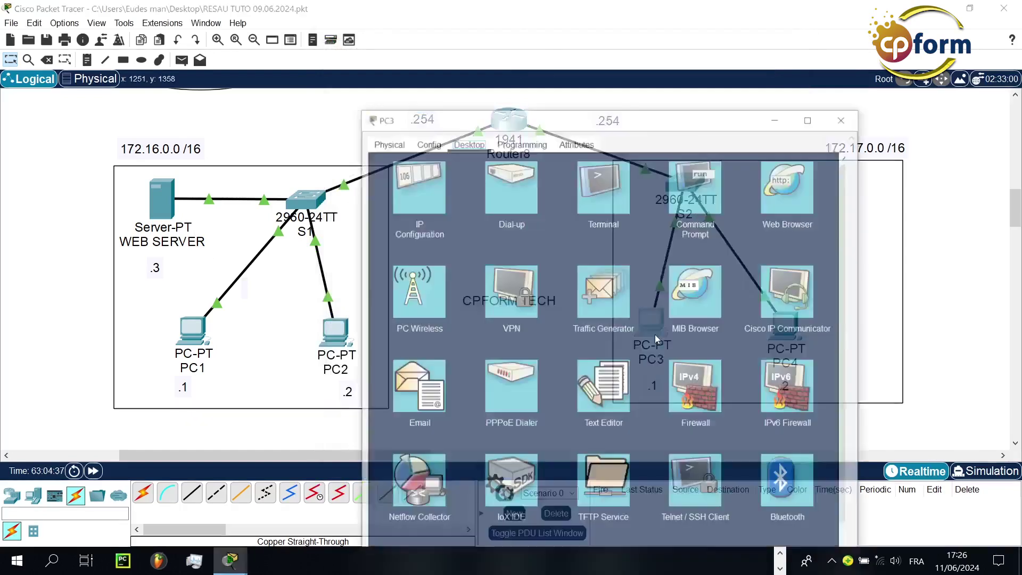
pyautogui.click(699, 128)
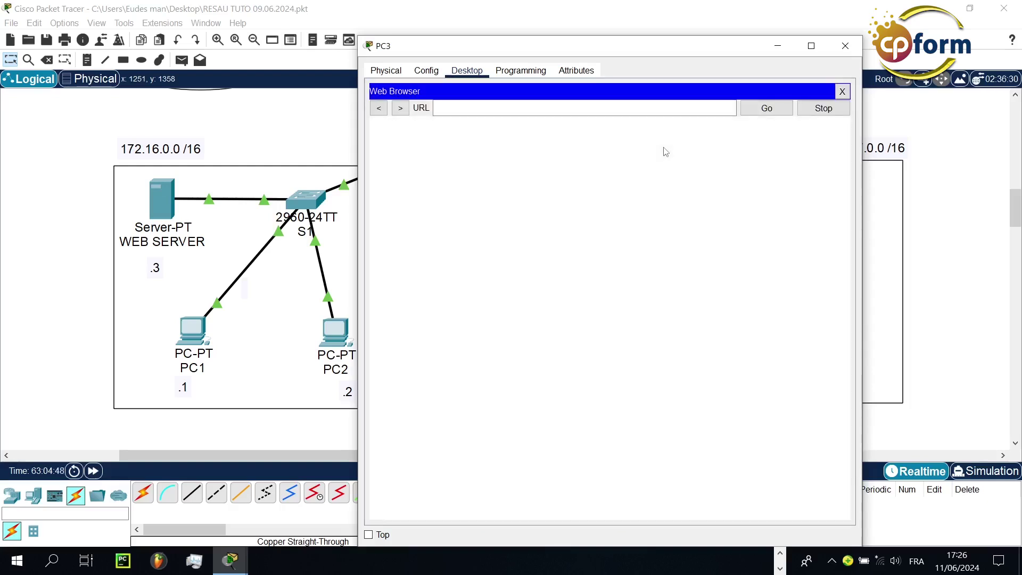
pyautogui.click(636, 104)
pyautogui.hotkey('ctrl', 'v')
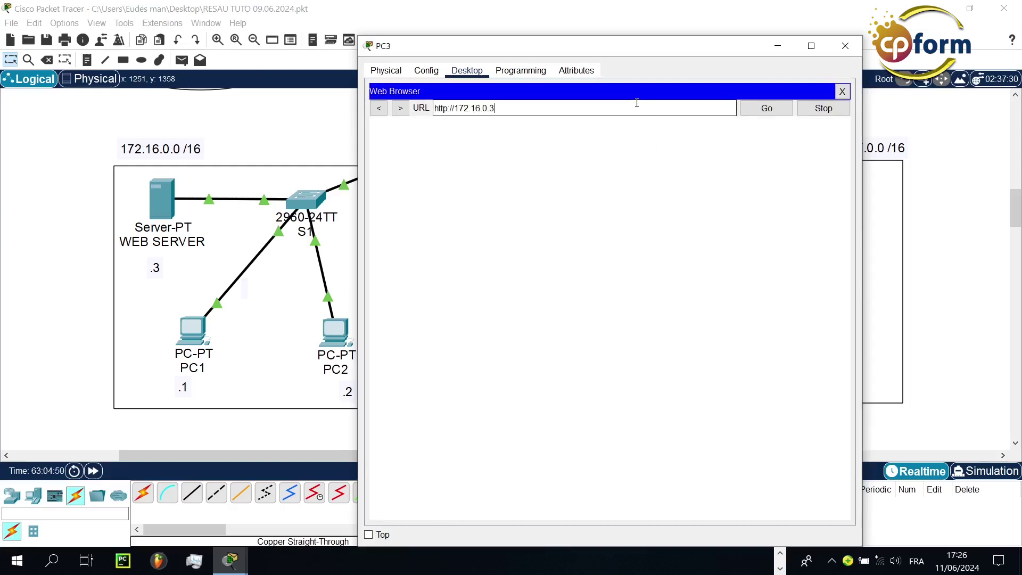
pyautogui.press('Return')
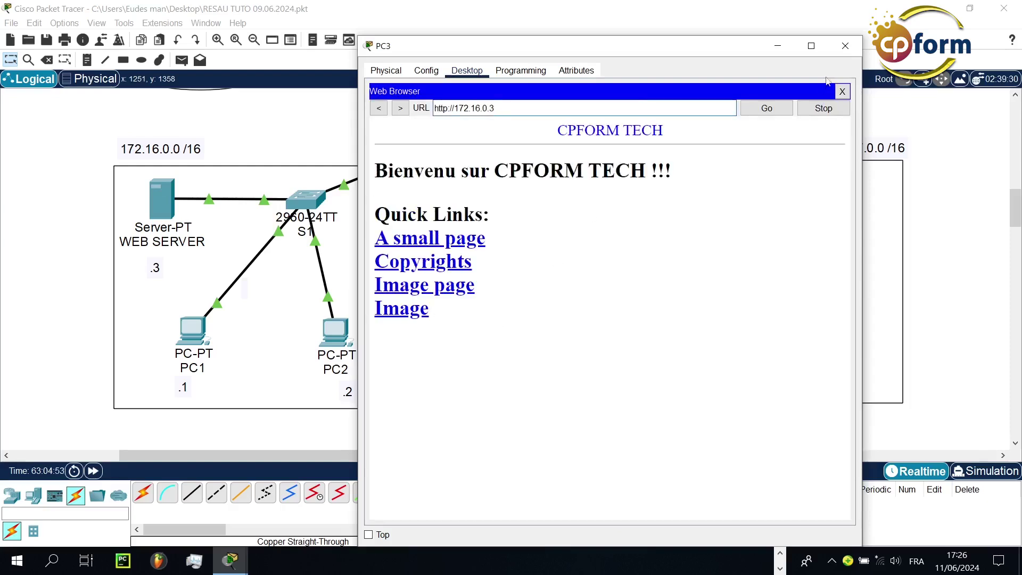
pyautogui.click(844, 46)
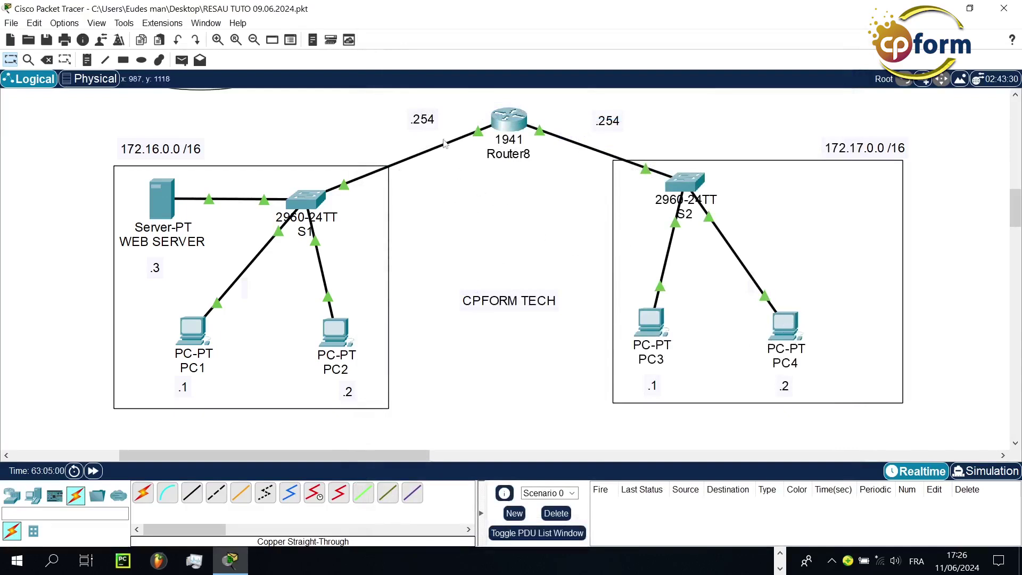
pyautogui.moveTo(446, 91); pyautogui.dragTo(563, 184)
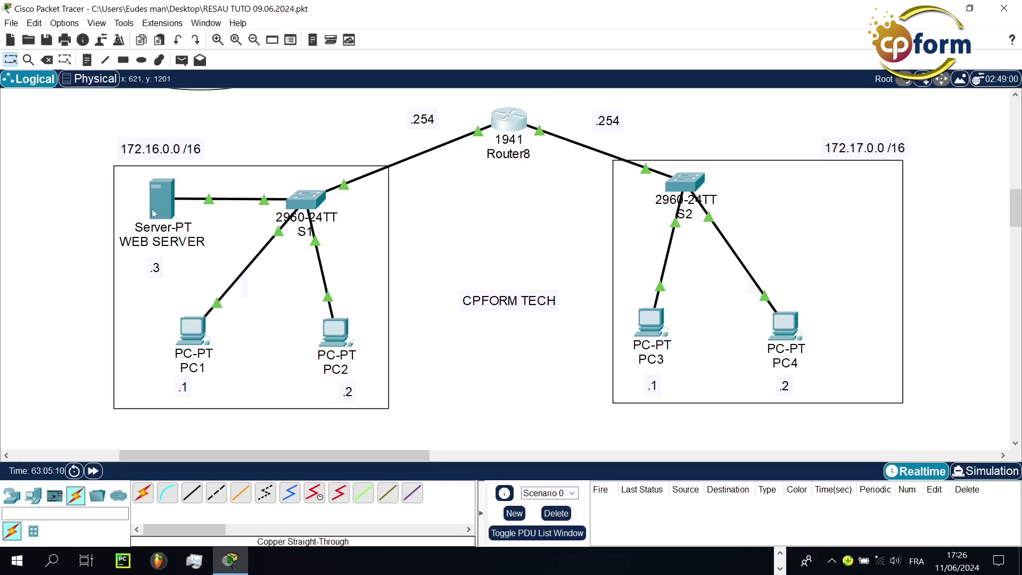
pyautogui.moveTo(528, 96); pyautogui.dragTo(584, 170)
# Step: Open the command line of Router8 and enter global configuration mode with conf t
pyautogui.click(519, 126)
pyautogui.moveTo(585, 46); pyautogui.dragTo(527, 49)
pyautogui.write('conf t')
pyautogui.press('Return')
pyautogui.press('Return')
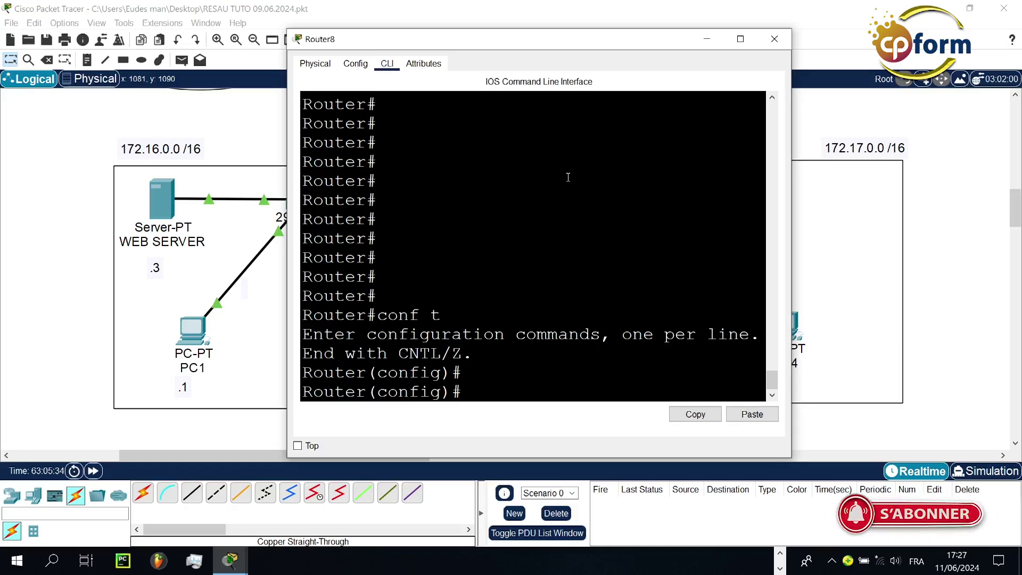
# Step: Show the access-list command help and examine the number ranges for standard and extended IP access lists
pyautogui.moveTo(570, 33); pyautogui.dragTo(378, 81)
pyautogui.click(419, 264)
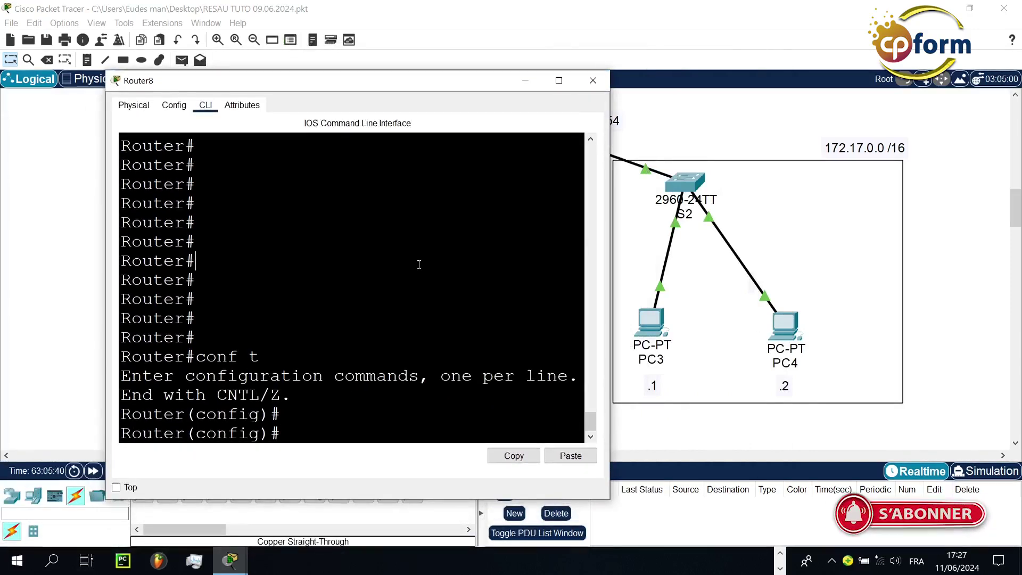
pyautogui.write('acc')
pyautogui.press('Tab')
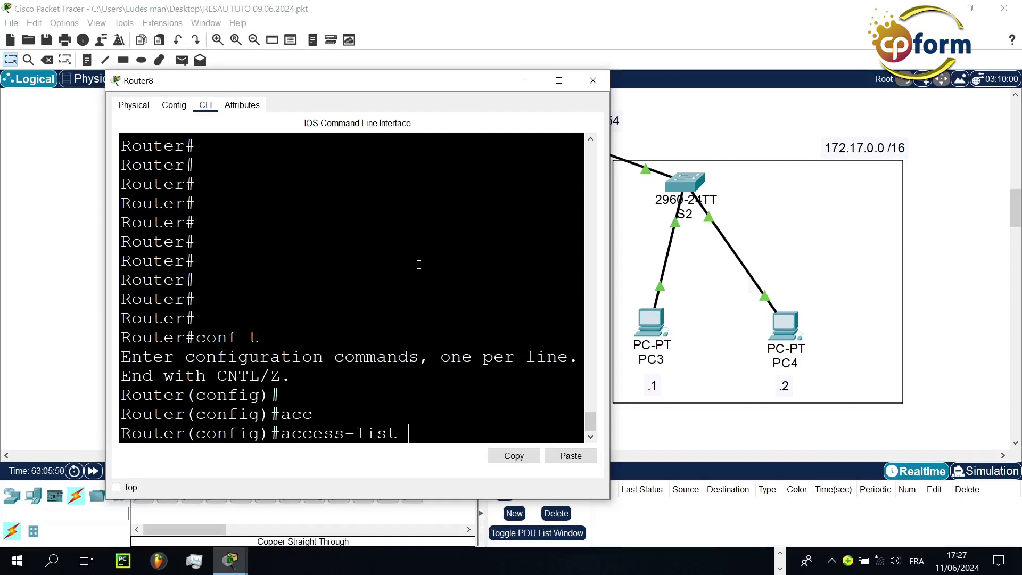
pyautogui.write('?')
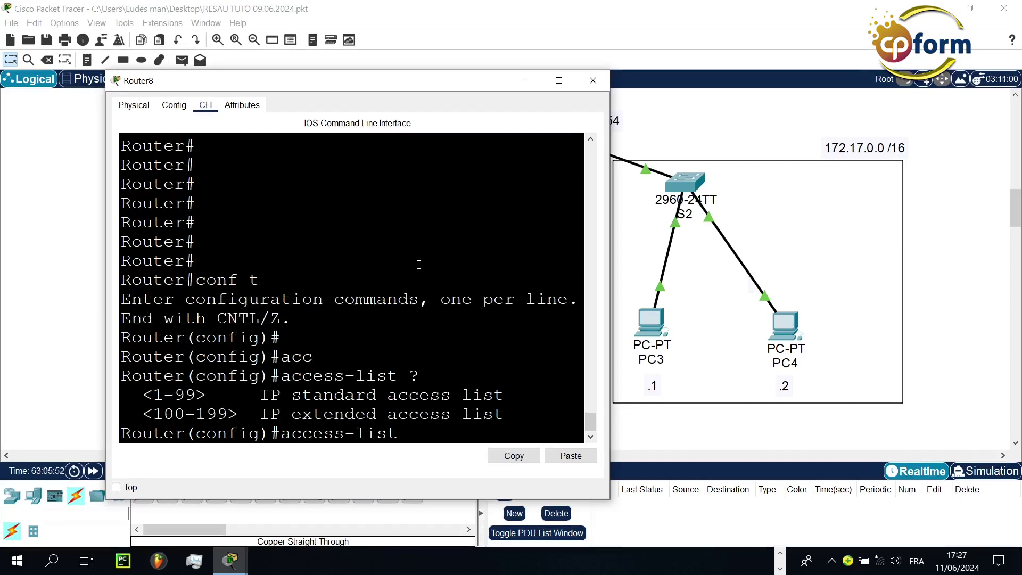
pyautogui.moveTo(143, 394); pyautogui.dragTo(497, 393)
pyautogui.moveTo(139, 413); pyautogui.dragTo(497, 422)
pyautogui.moveTo(134, 398); pyautogui.dragTo(521, 396)
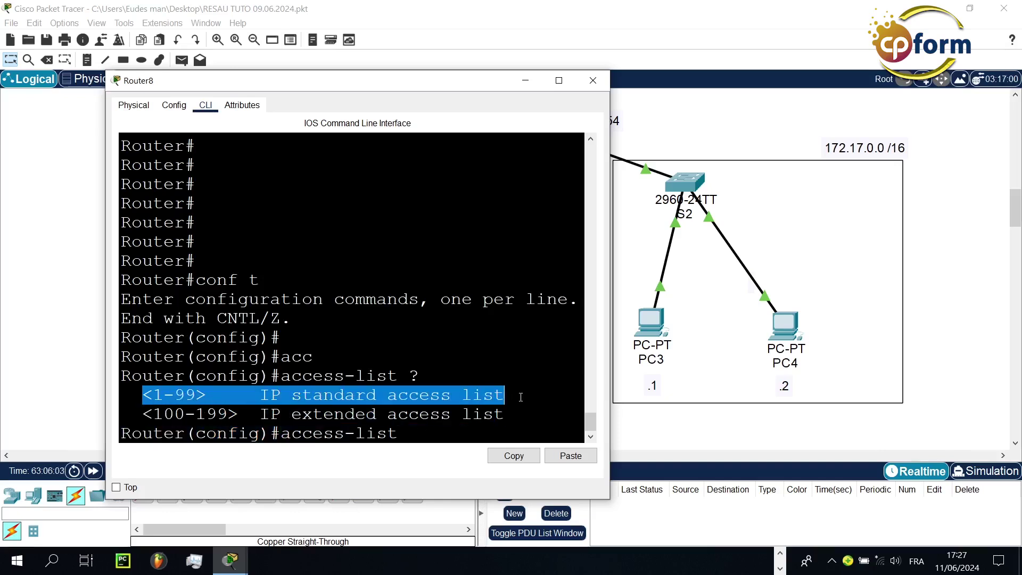
pyautogui.click(434, 422)
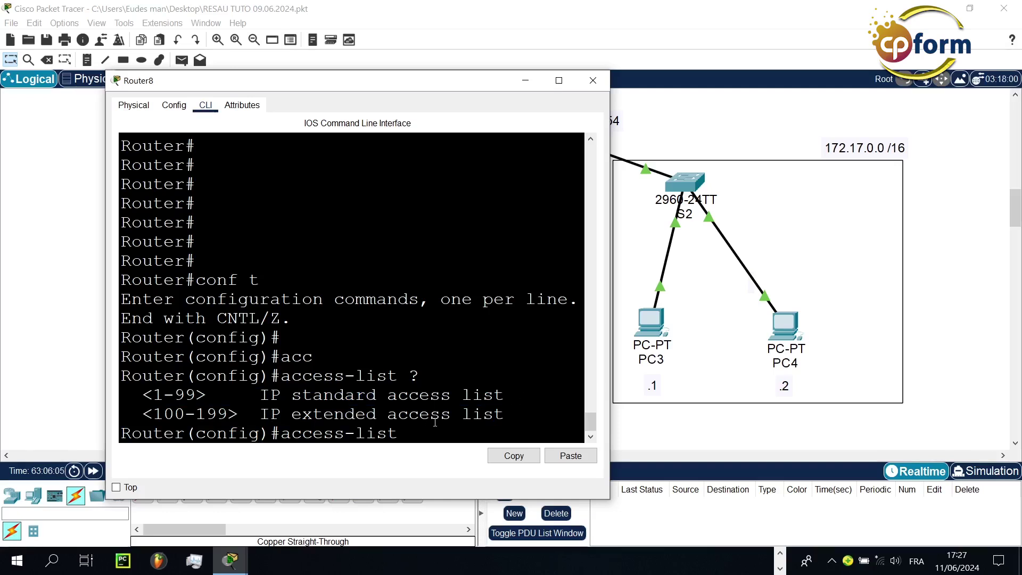
# Step: Create standard access list 10 on Router8 with a rule denying host 172.17.0.2
pyautogui.write('10')
pyautogui.press('Return')
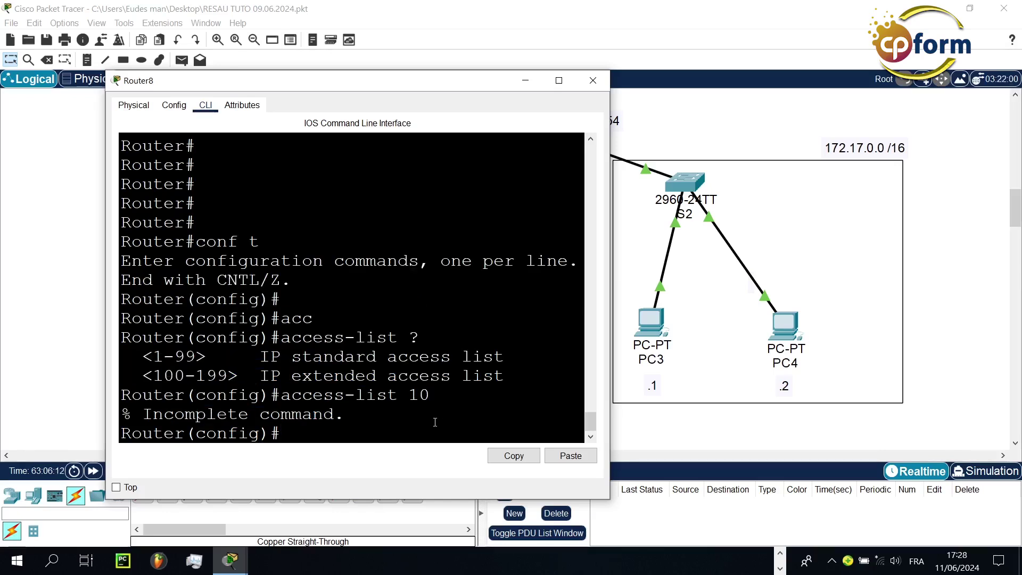
pyautogui.press('Up')
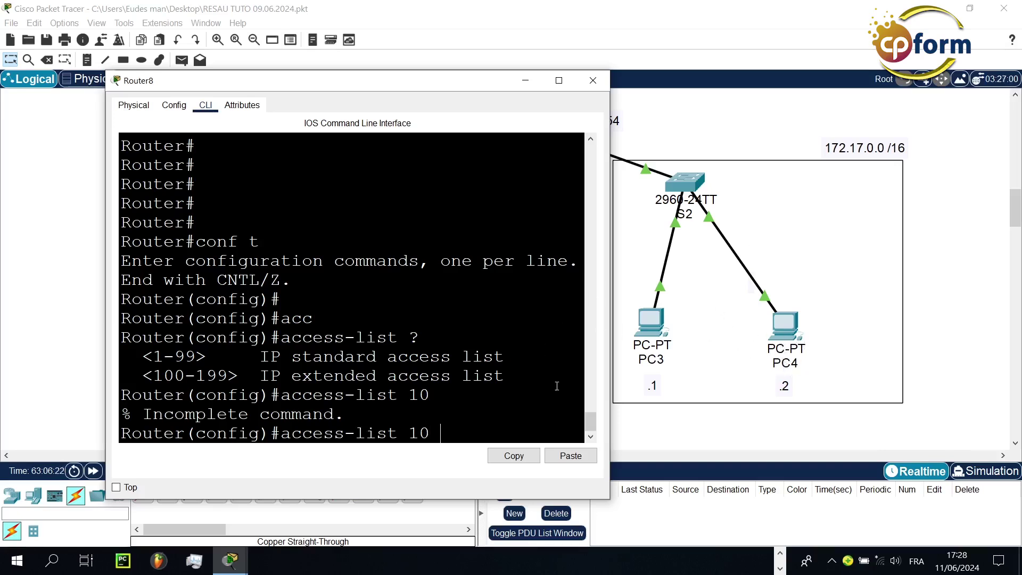
pyautogui.press('Tab')
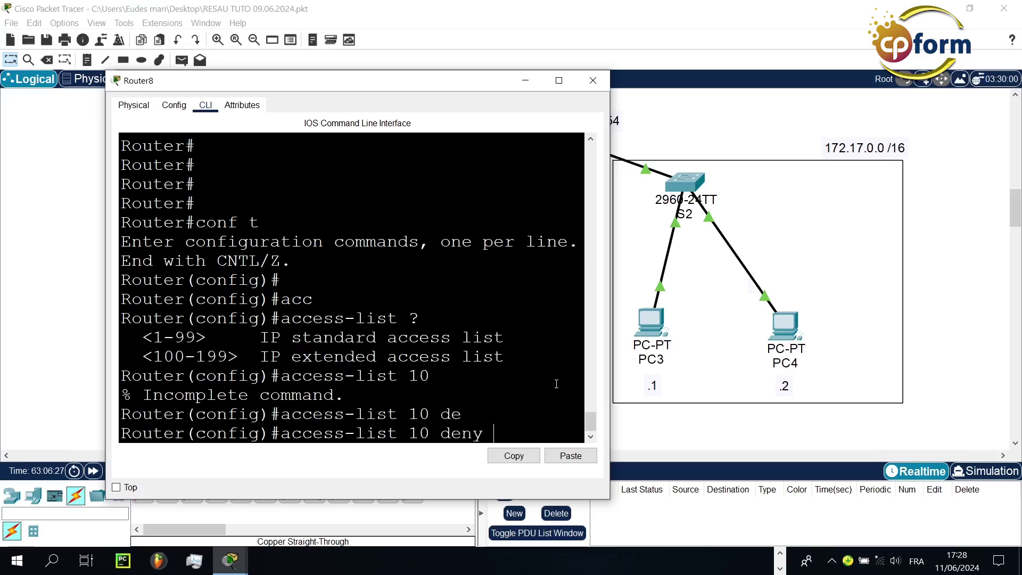
pyautogui.write('172.17.0')
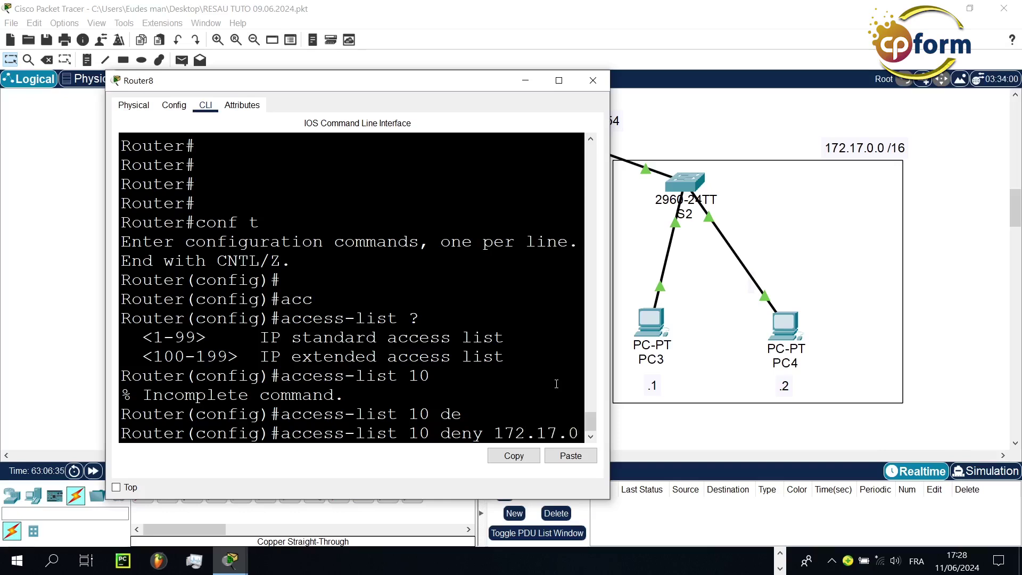
pyautogui.write('.2')
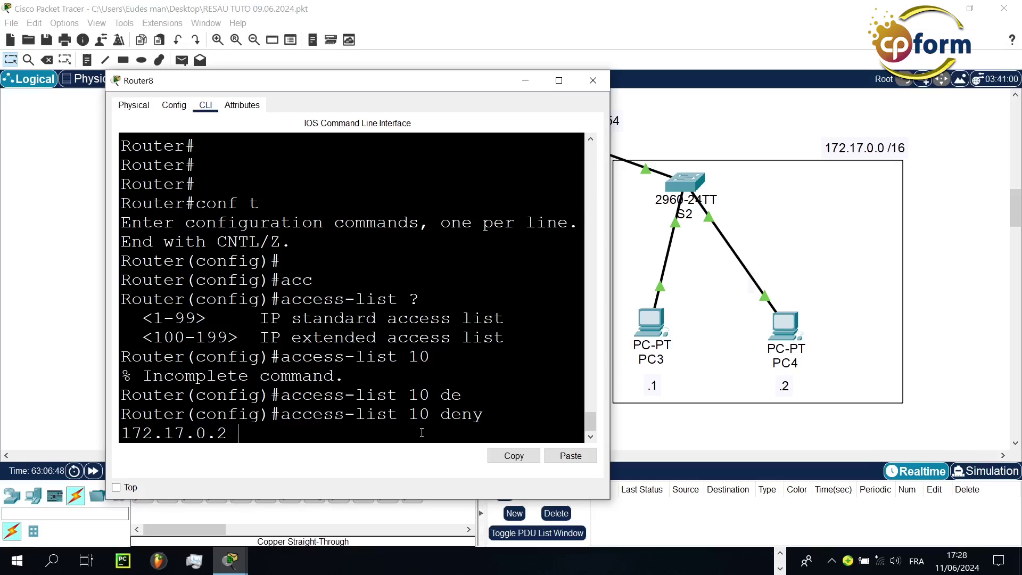
pyautogui.press('Return')
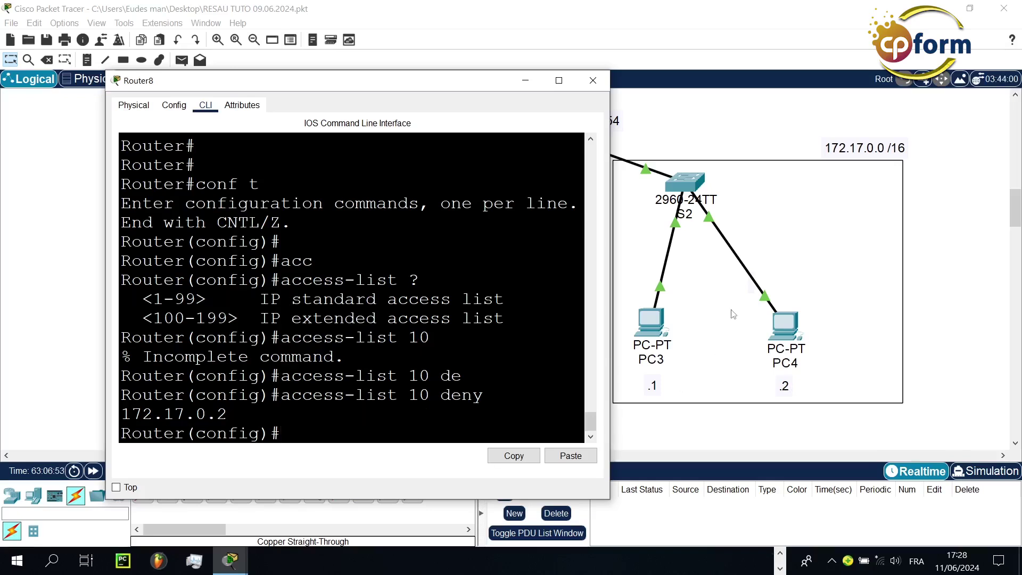
# Step: Review the list number and address in the deny rule against the PCs in the 172.17.0.0 /16 network
pyautogui.moveTo(412, 394); pyautogui.dragTo(432, 395)
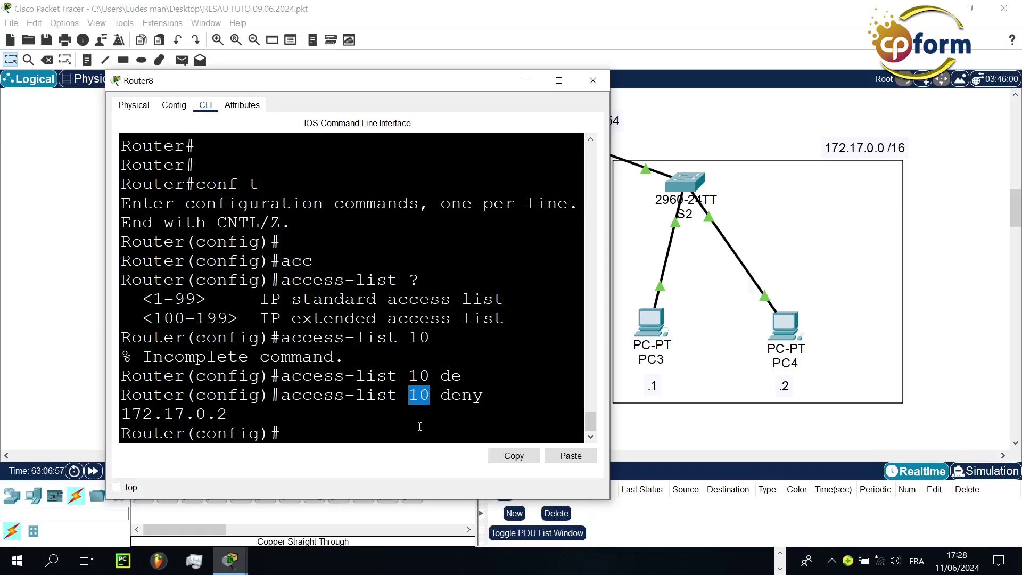
pyautogui.moveTo(290, 394); pyautogui.dragTo(335, 412)
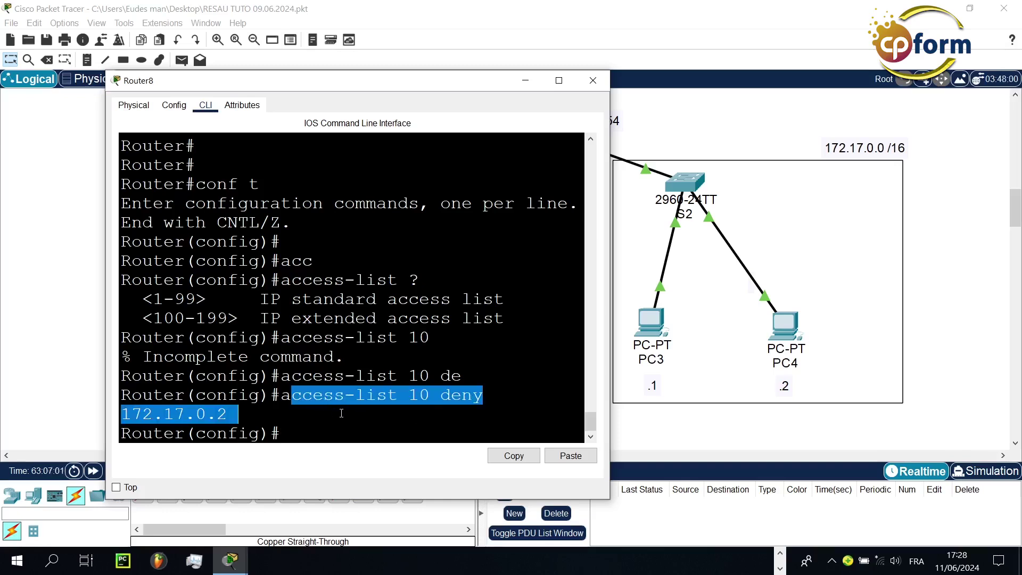
pyautogui.click(258, 419)
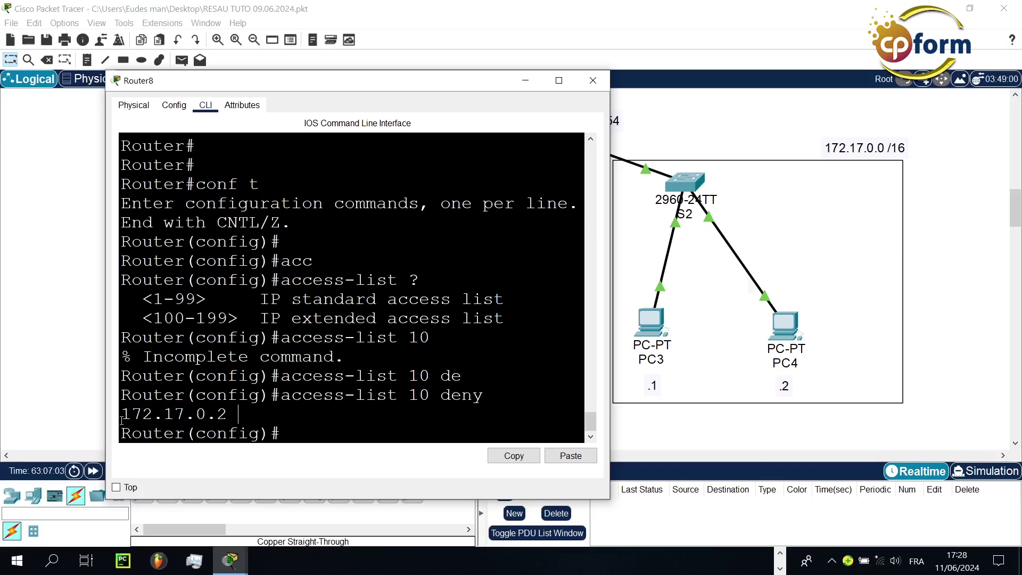
pyautogui.moveTo(246, 407); pyautogui.dragTo(132, 414)
pyautogui.moveTo(300, 77); pyautogui.dragTo(397, 104)
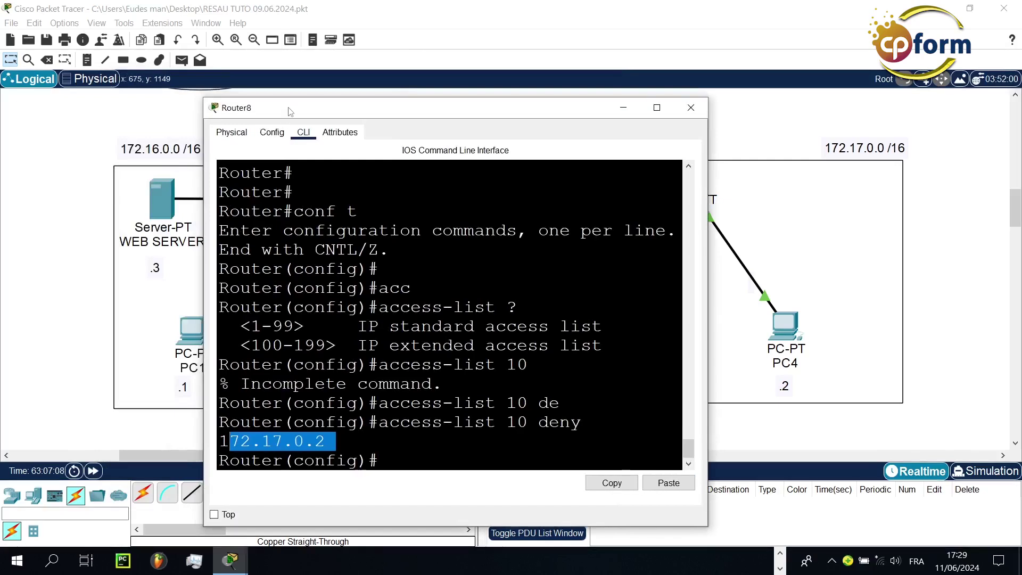
pyautogui.moveTo(290, 111); pyautogui.dragTo(244, 86)
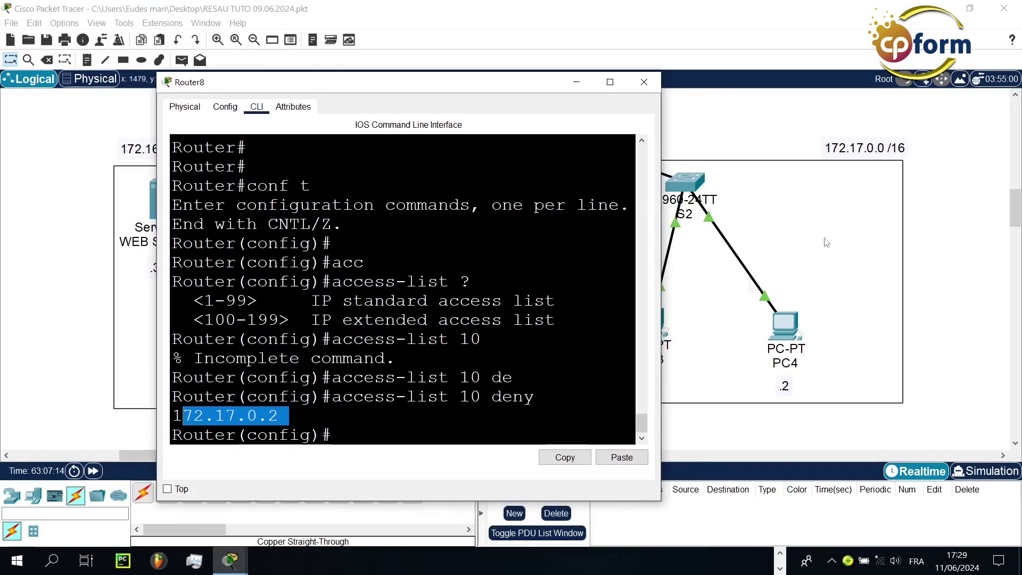
pyautogui.moveTo(495, 88); pyautogui.dragTo(328, 87)
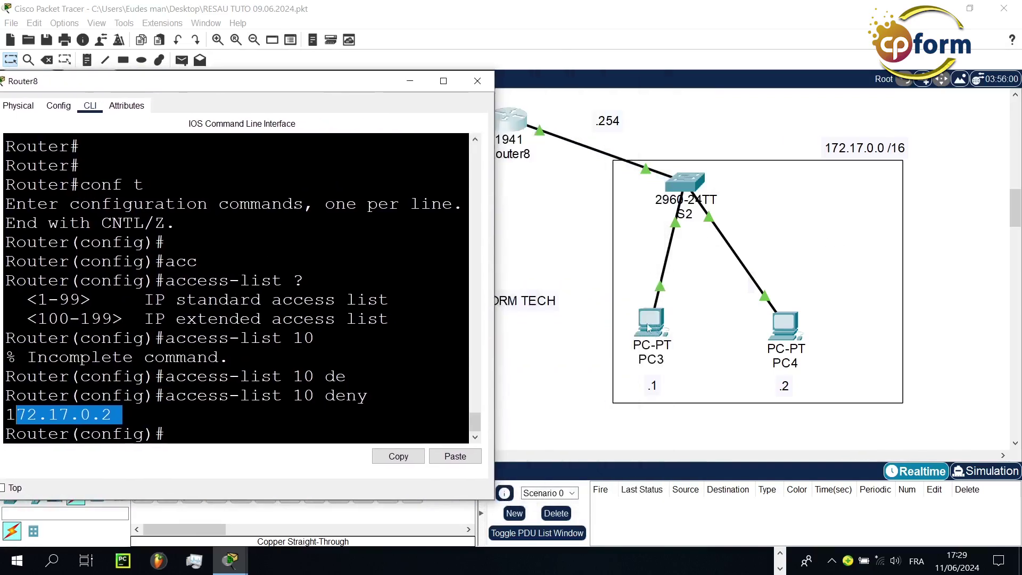
# Step: Write a rule for access list 10 on Router8 that permits any other host
pyautogui.moveTo(176, 82); pyautogui.dragTo(463, 26)
pyautogui.click(506, 171)
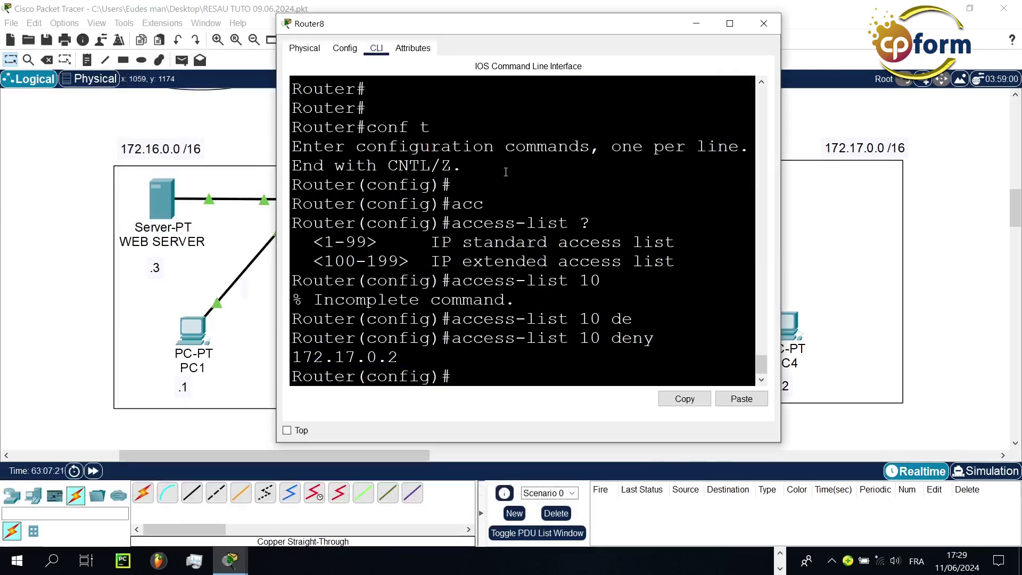
pyautogui.write('acc')
pyautogui.press('Tab')
pyautogui.write('10')
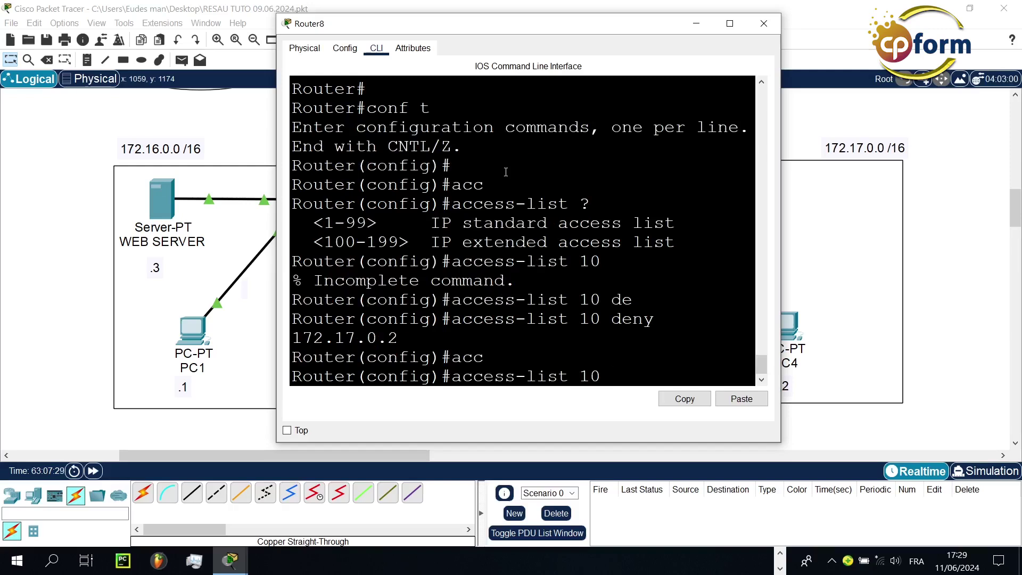
pyautogui.write(' per')
pyautogui.press('Tab')
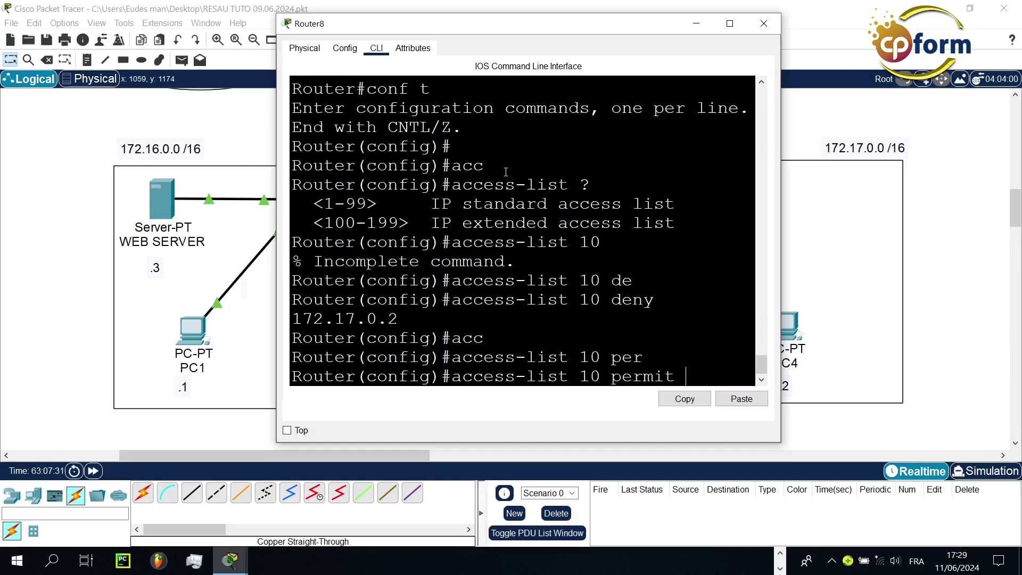
pyautogui.write('an')
pyautogui.press('Tab')
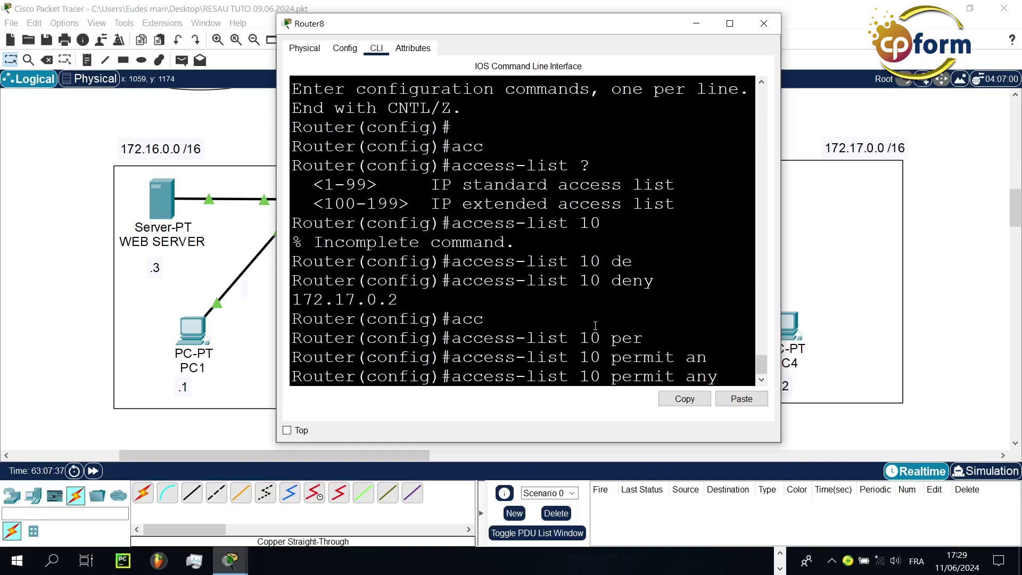
# Step: Compare the deny rule for 172.17.0.2 with the permit any rule, and submit the permit rule
pyautogui.moveTo(614, 24); pyautogui.dragTo(405, 44)
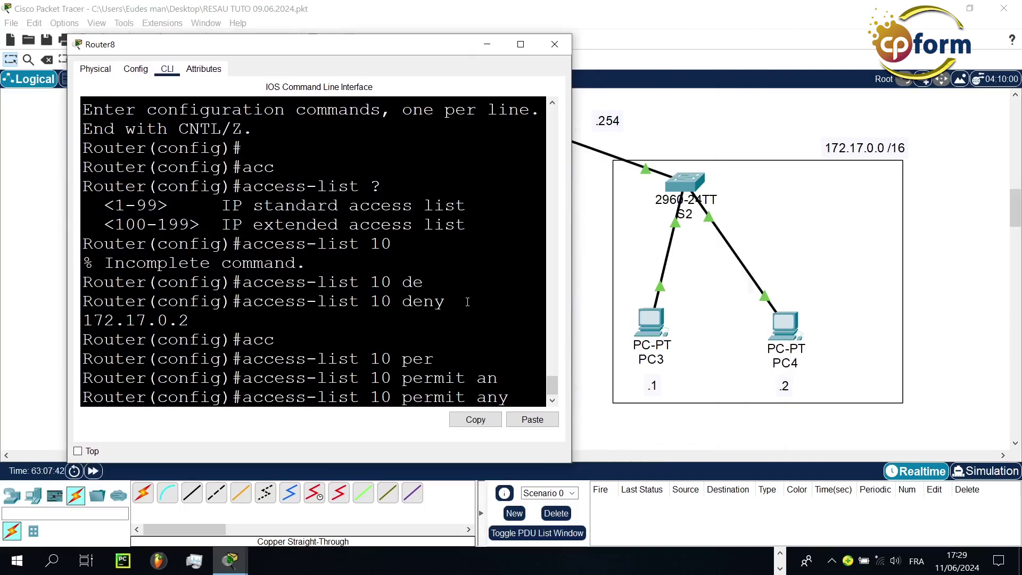
pyautogui.moveTo(468, 301); pyautogui.dragTo(215, 302)
pyautogui.moveTo(242, 397); pyautogui.dragTo(511, 392)
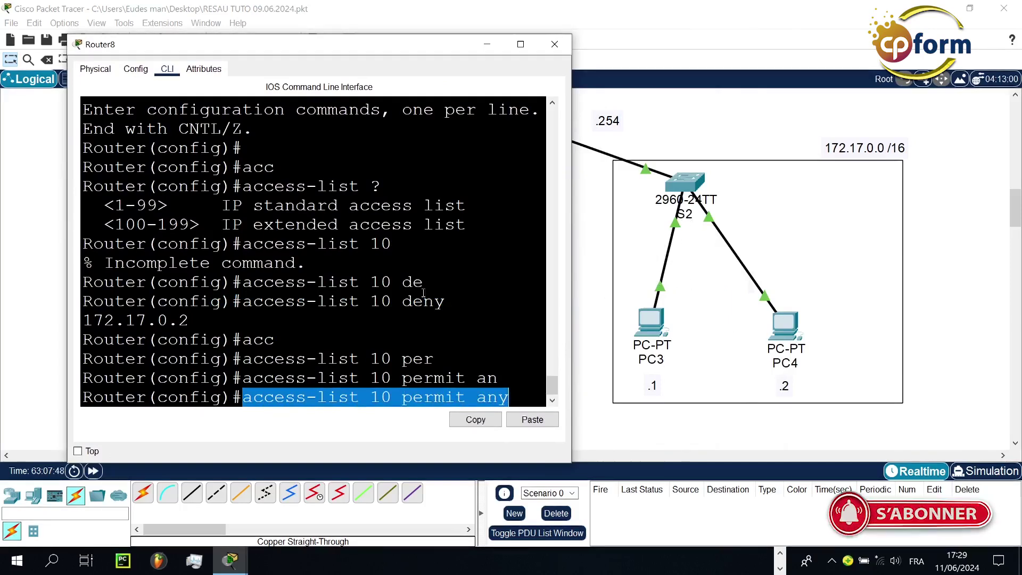
pyautogui.moveTo(453, 313); pyautogui.dragTo(238, 301)
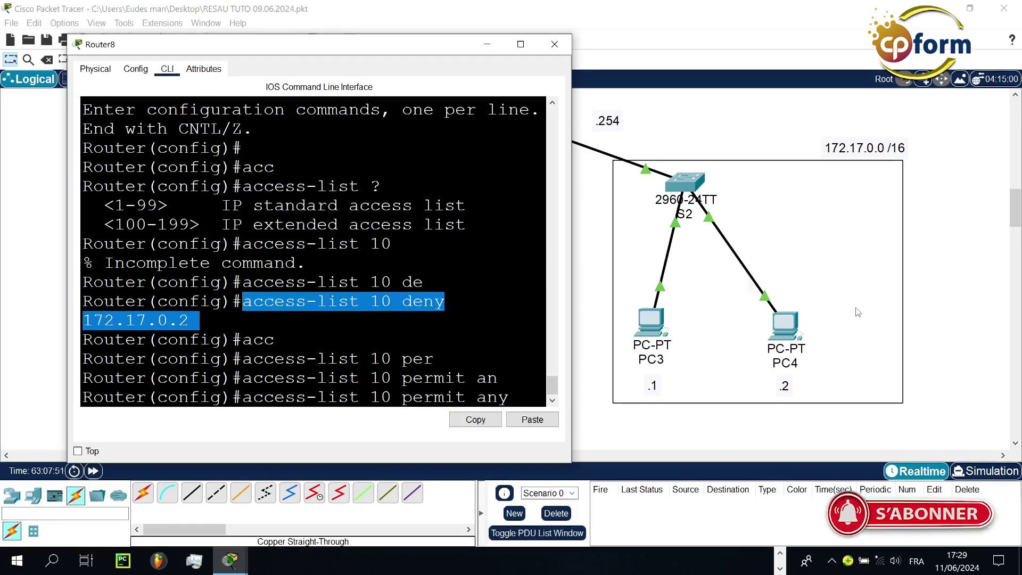
pyautogui.click(464, 321)
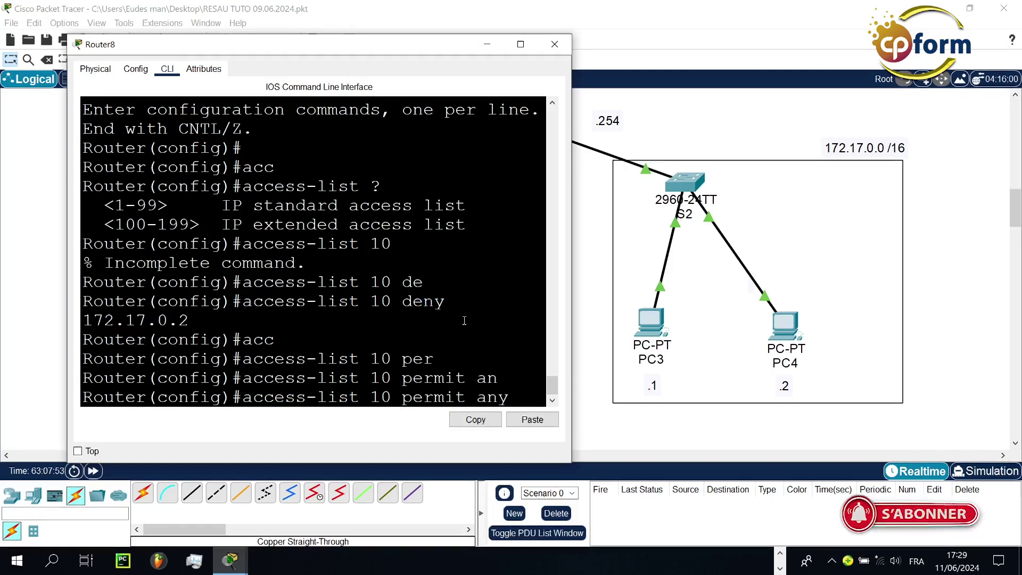
pyautogui.press('Return')
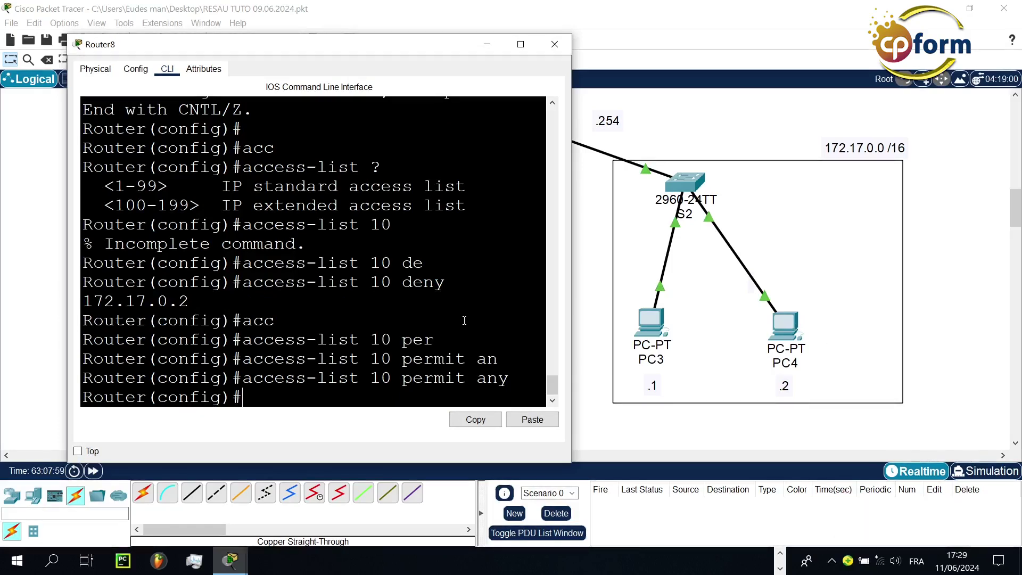
# Step: Identify the Router8 port that connects to switch S2 in the topology
pyautogui.moveTo(445, 49); pyautogui.dragTo(415, 240)
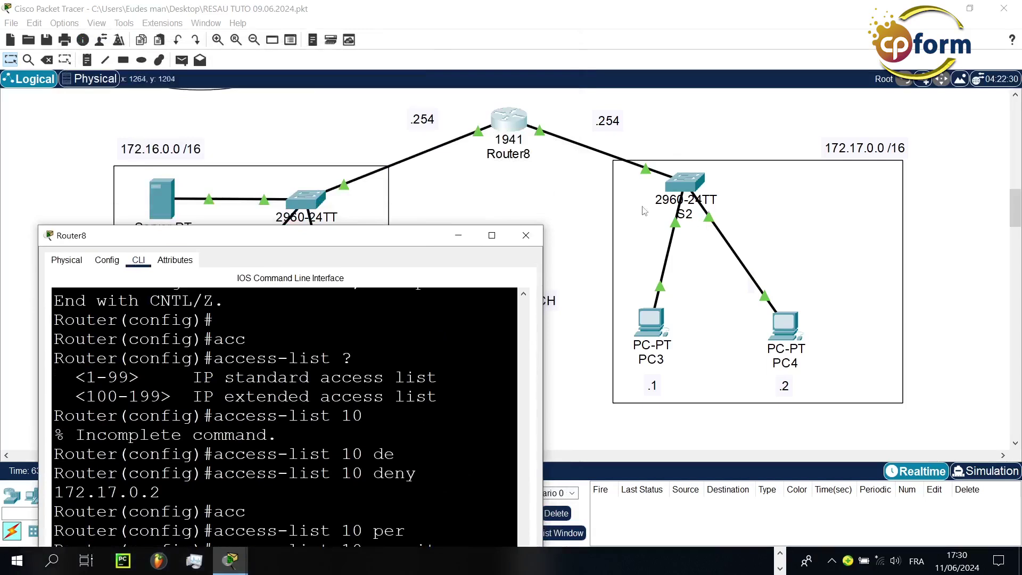
pyautogui.click(543, 131)
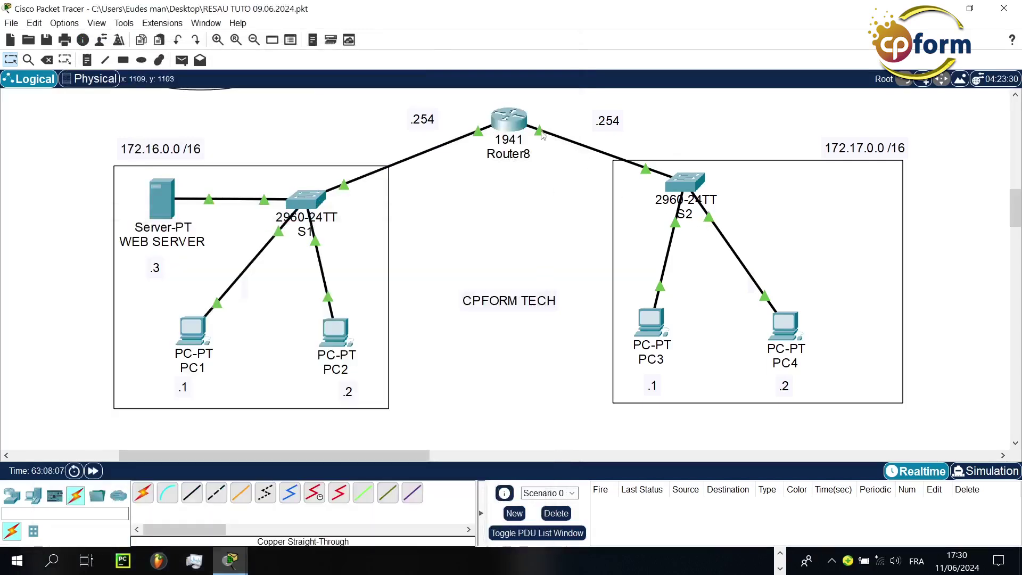
pyautogui.moveTo(543, 133)
pyautogui.moveTo(781, 339)
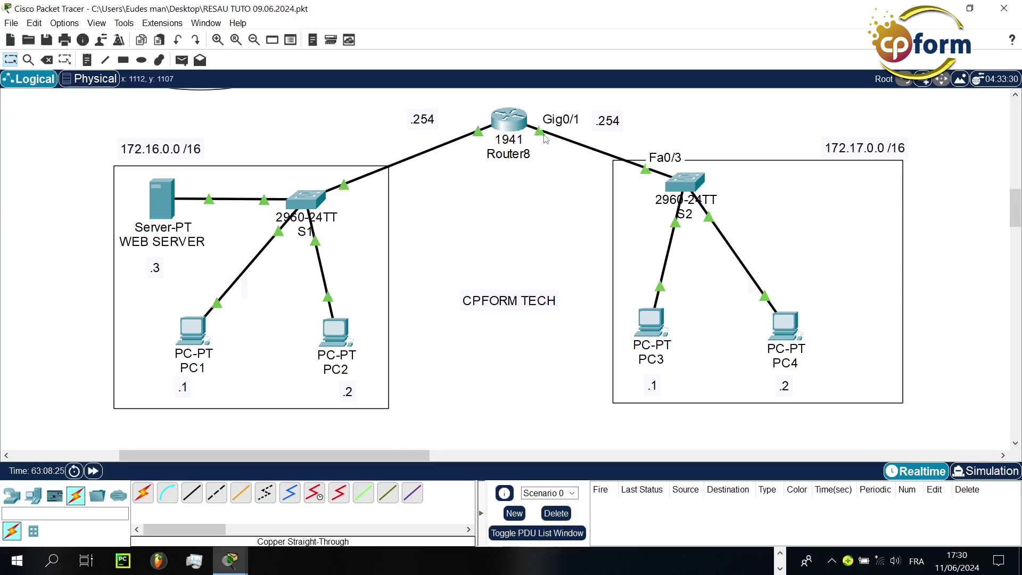
# Step: Enter interface configuration mode for gigabitEthernet 0/1 on Router8
pyautogui.click(515, 126)
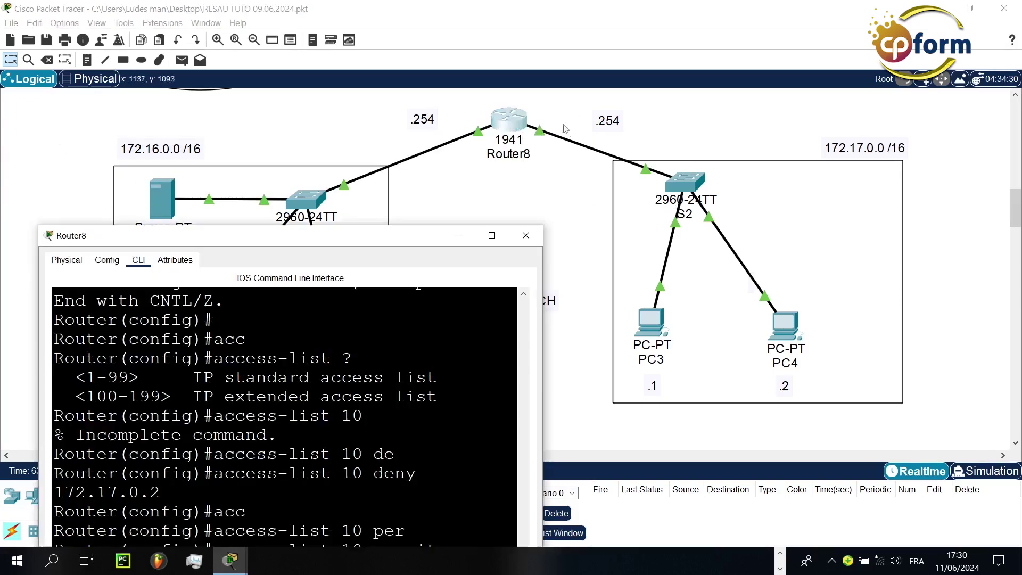
pyautogui.moveTo(421, 240); pyautogui.dragTo(606, 88)
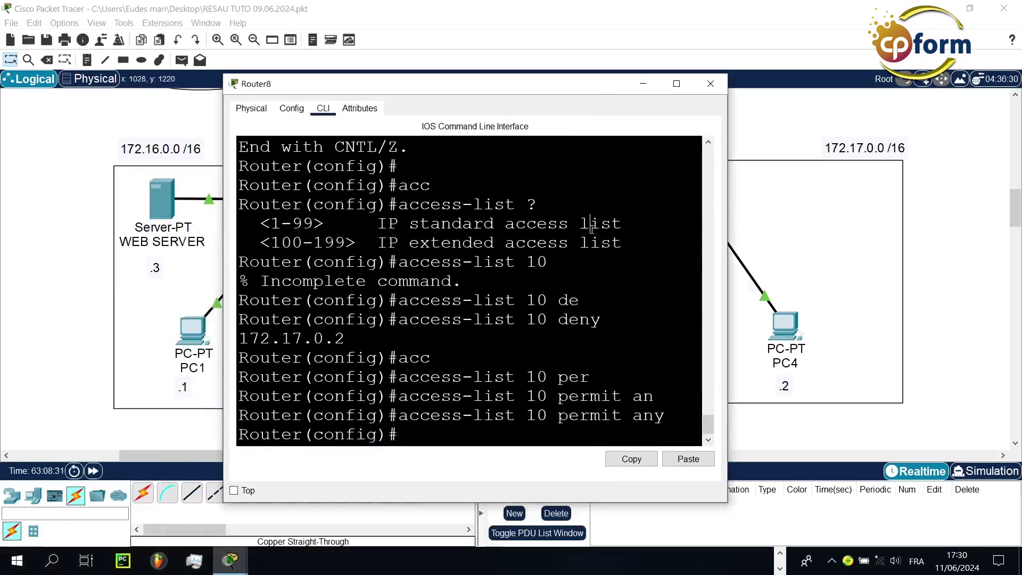
pyautogui.write('in')
pyautogui.press('Tab')
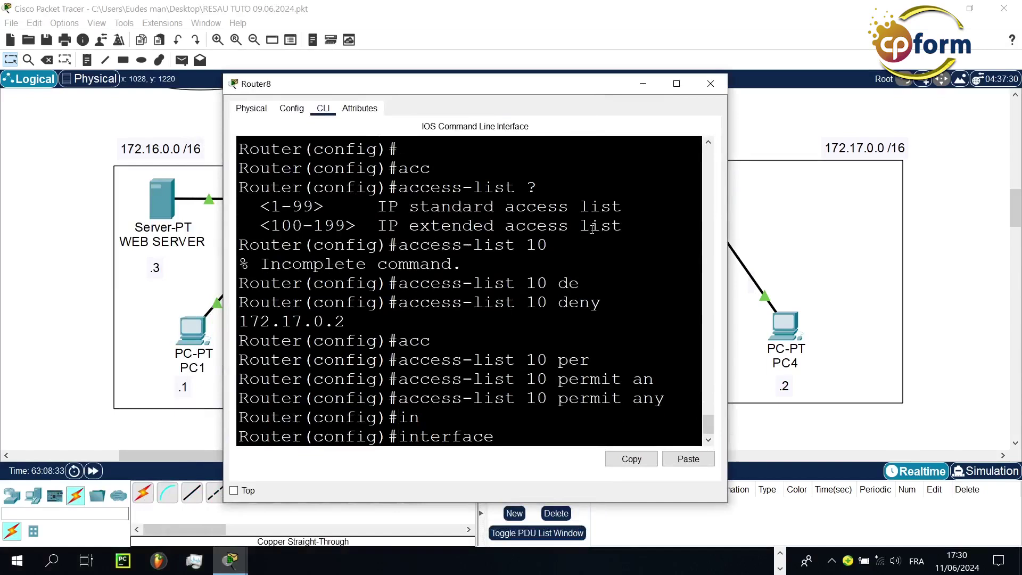
pyautogui.write('gi')
pyautogui.press('Tab')
pyautogui.write('0/')
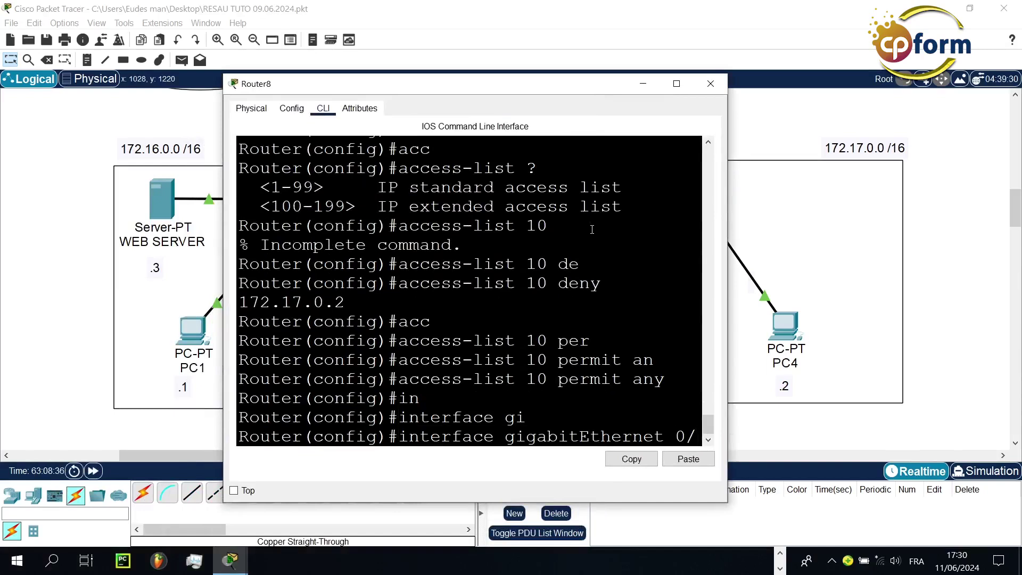
pyautogui.write('1')
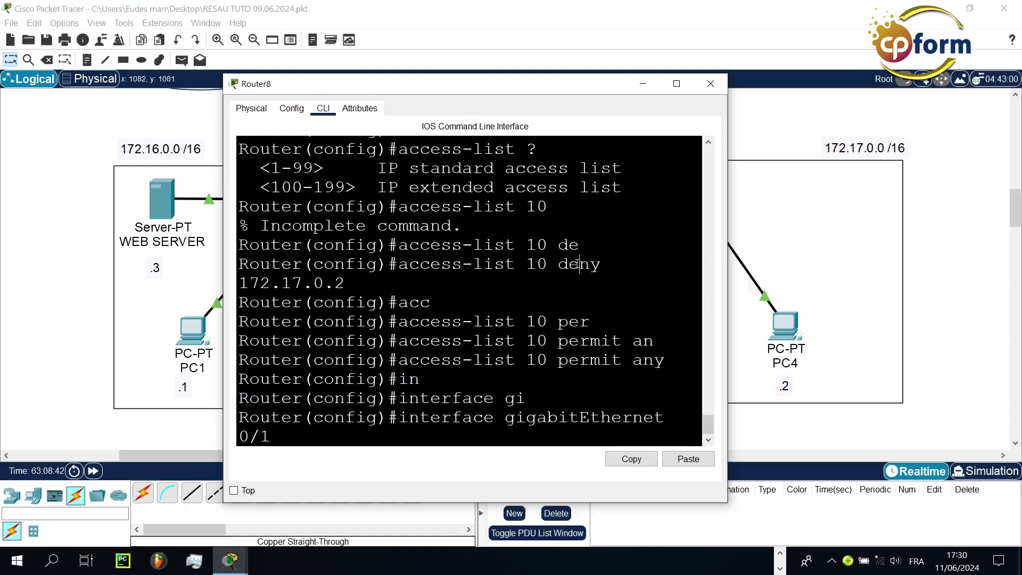
pyautogui.press('Return')
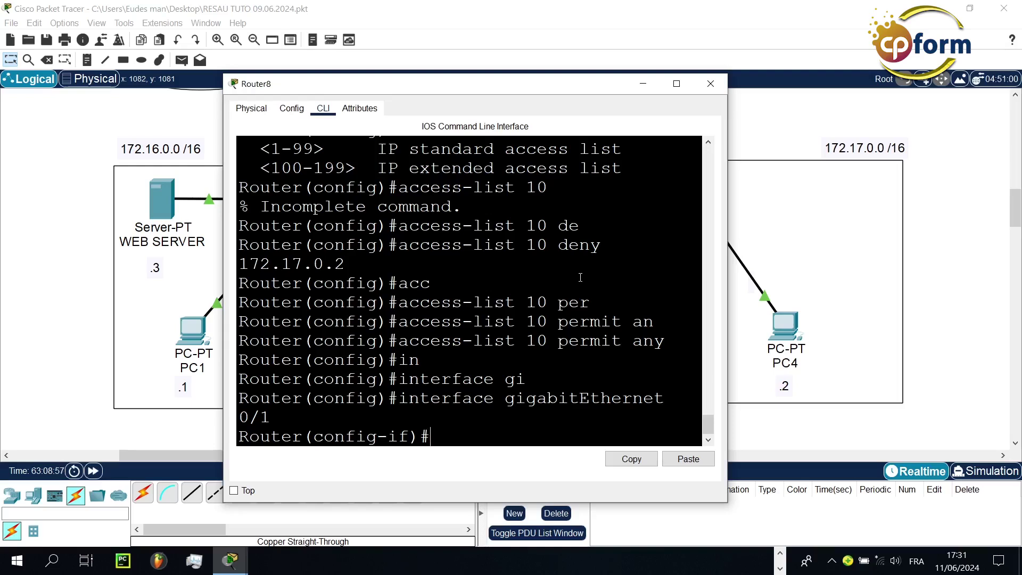
# Step: Apply access list 10 inbound to the interface with ip access-group 10 in
pyautogui.moveTo(539, 90); pyautogui.dragTo(489, 280)
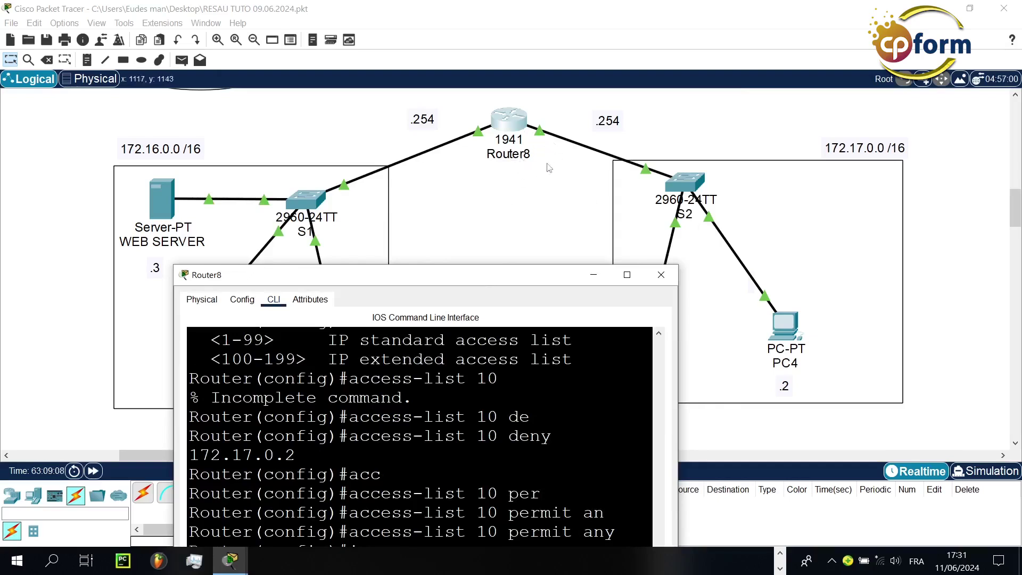
pyautogui.moveTo(503, 274); pyautogui.dragTo(569, 104)
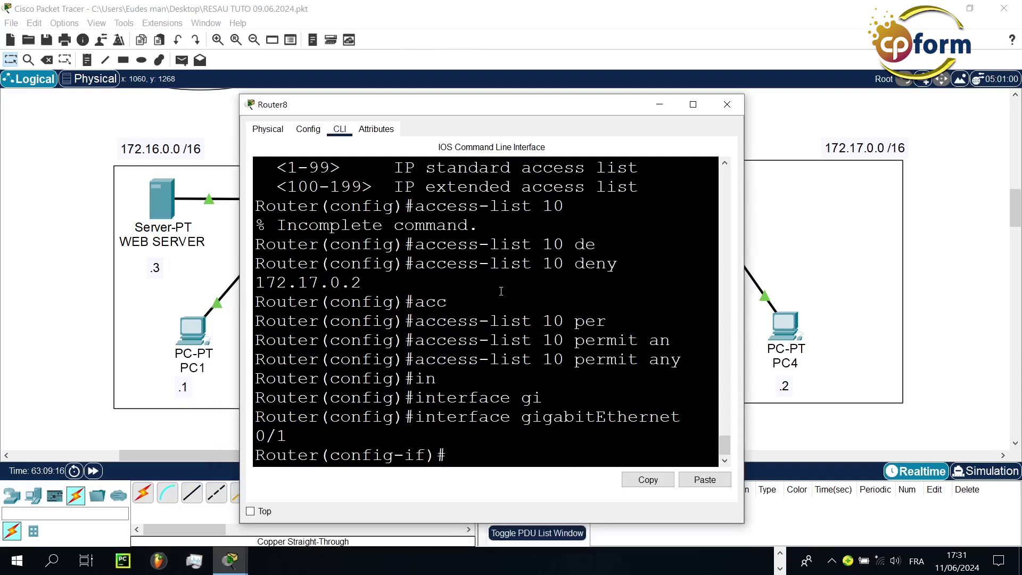
pyautogui.write('ip acc')
pyautogui.press('Tab')
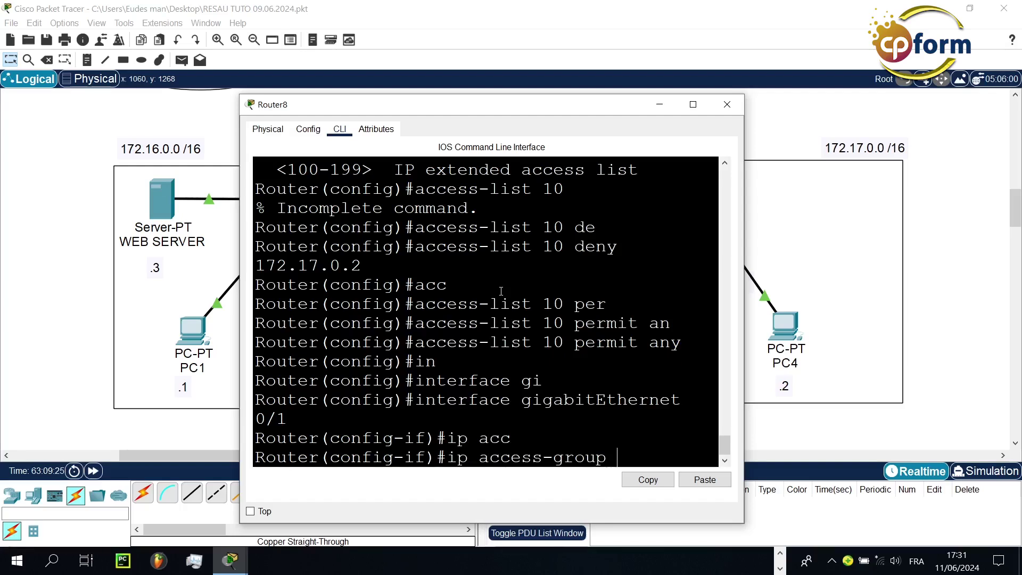
pyautogui.write('10 i')
pyautogui.press('Tab')
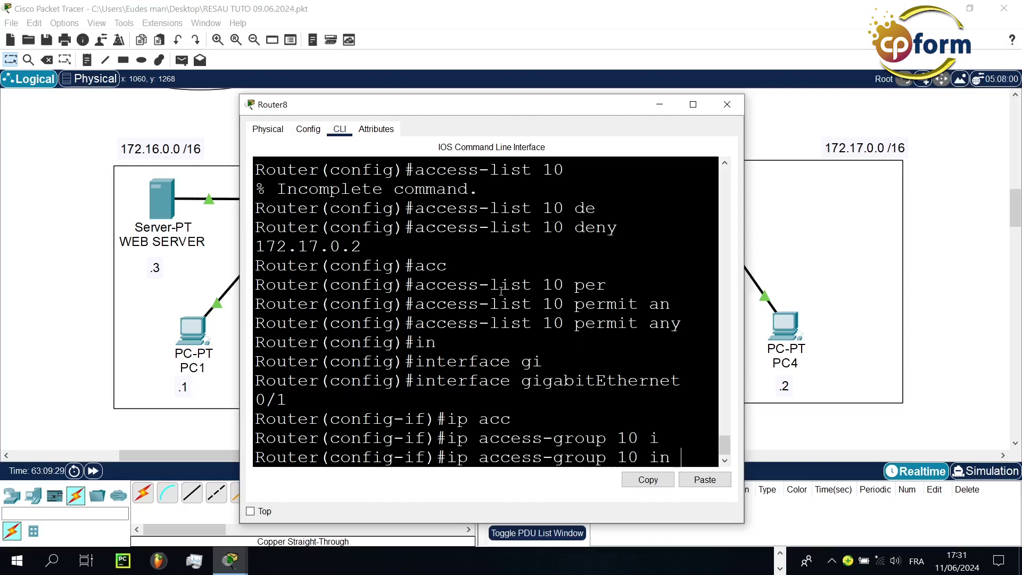
pyautogui.press('Return')
pyautogui.press('Return')
pyautogui.press('Return')
# Step: Leave configuration mode, save Router8's configuration with wr, and put its window away
pyautogui.hotkey('ctrl', 'z')
pyautogui.press('Return')
pyautogui.press('Return')
pyautogui.write('wr')
pyautogui.press('Return')
pyautogui.press('Return')
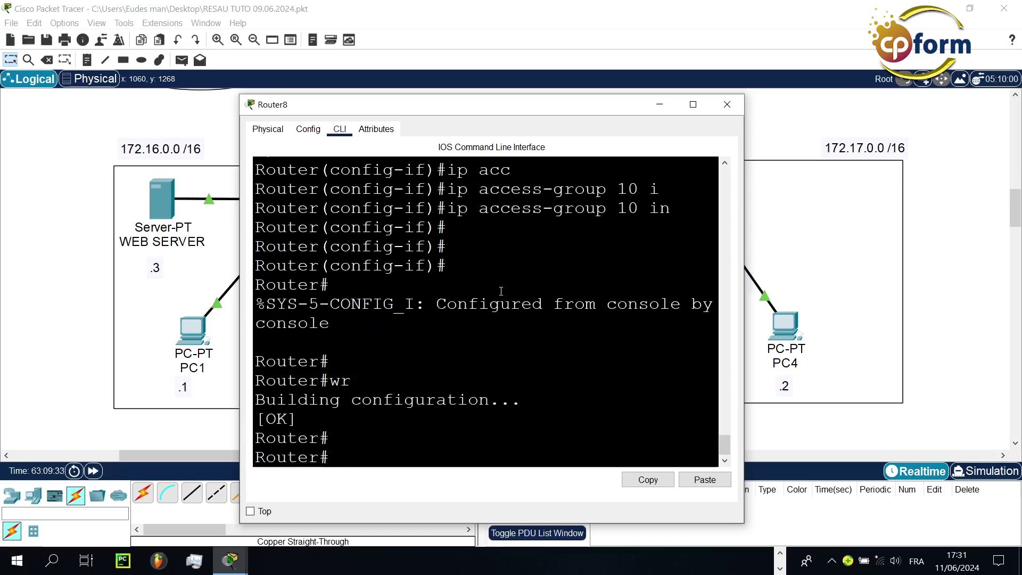
pyautogui.click(658, 107)
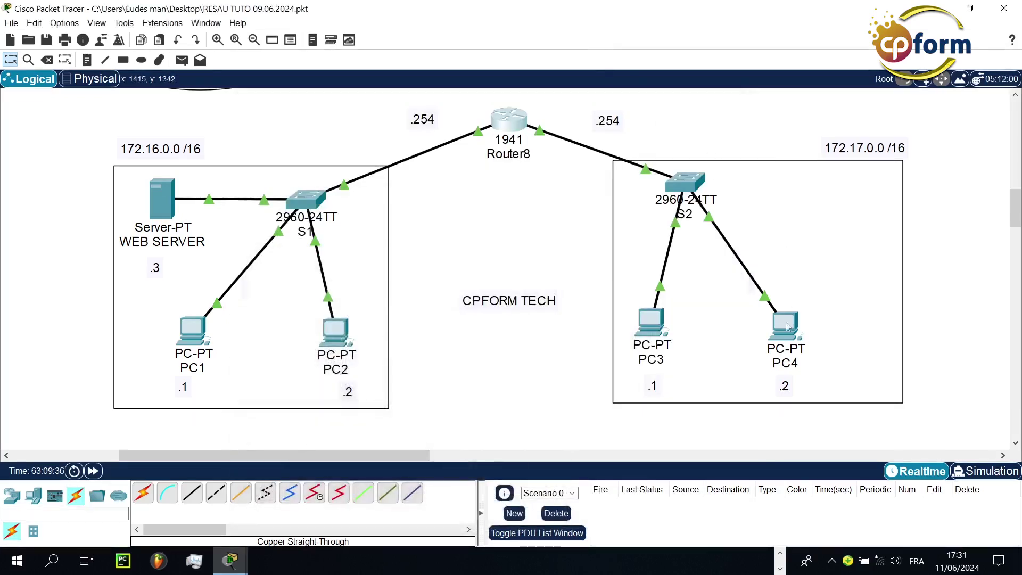
pyautogui.click(785, 326)
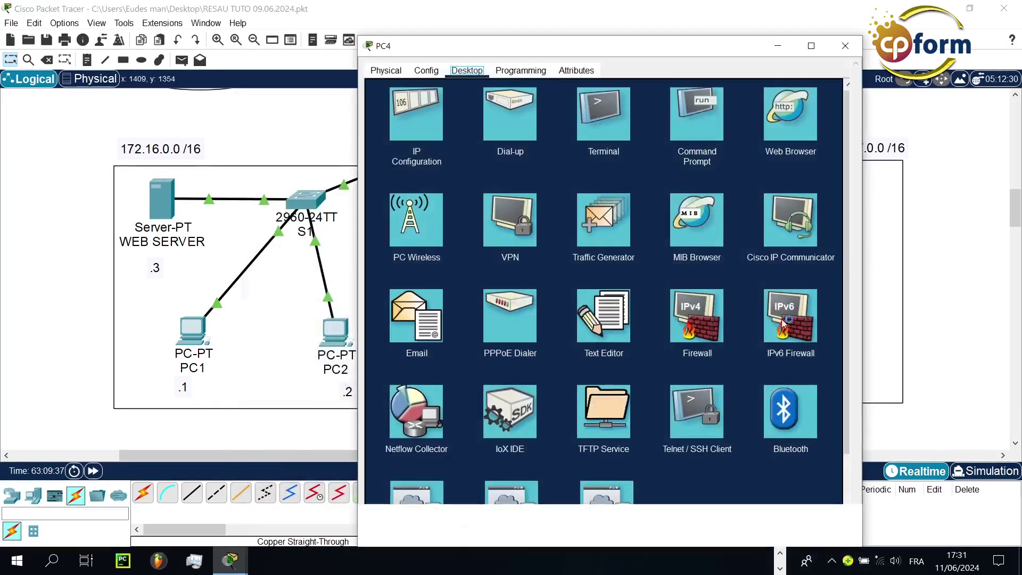
pyautogui.moveTo(627, 47); pyautogui.dragTo(560, 12)
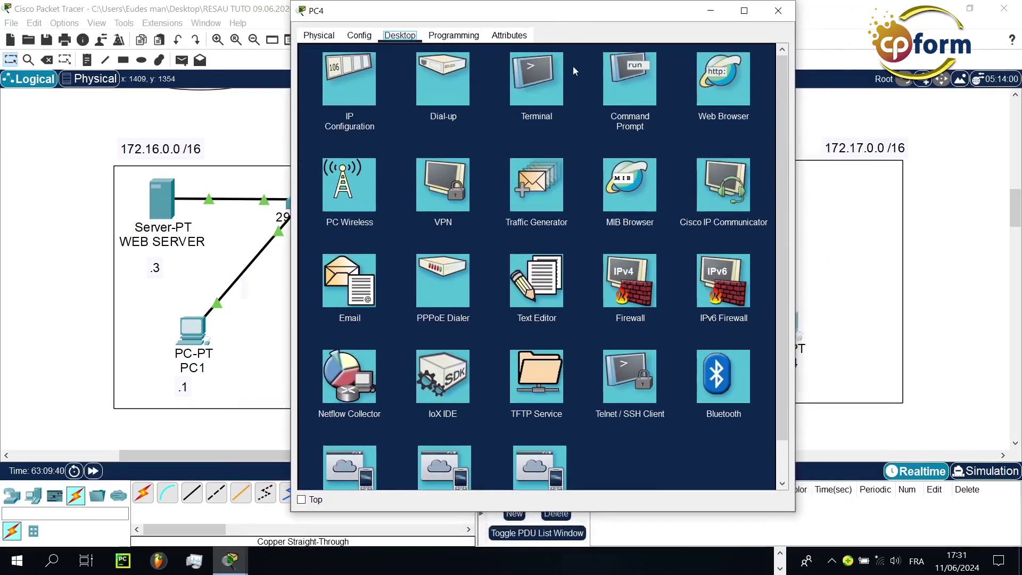
pyautogui.click(729, 115)
pyautogui.click(541, 75)
pyautogui.write('http://172.16.0.3')
pyautogui.moveTo(432, 74); pyautogui.dragTo(360, 75)
pyautogui.hotkey('ctrl', 'c')
pyautogui.click(643, 77)
pyautogui.click(699, 74)
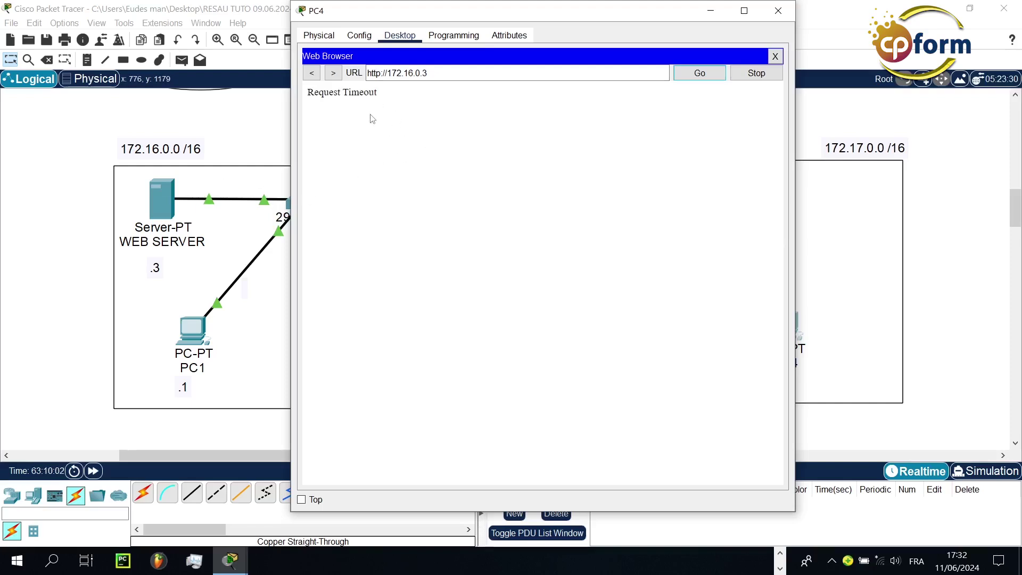
pyautogui.moveTo(378, 102); pyautogui.dragTo(320, 94)
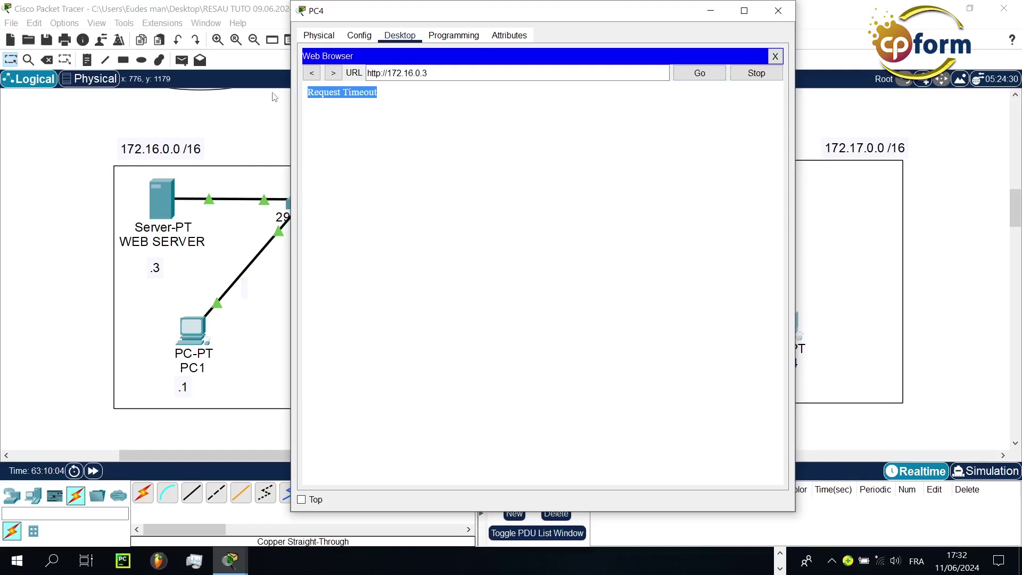
pyautogui.click(778, 11)
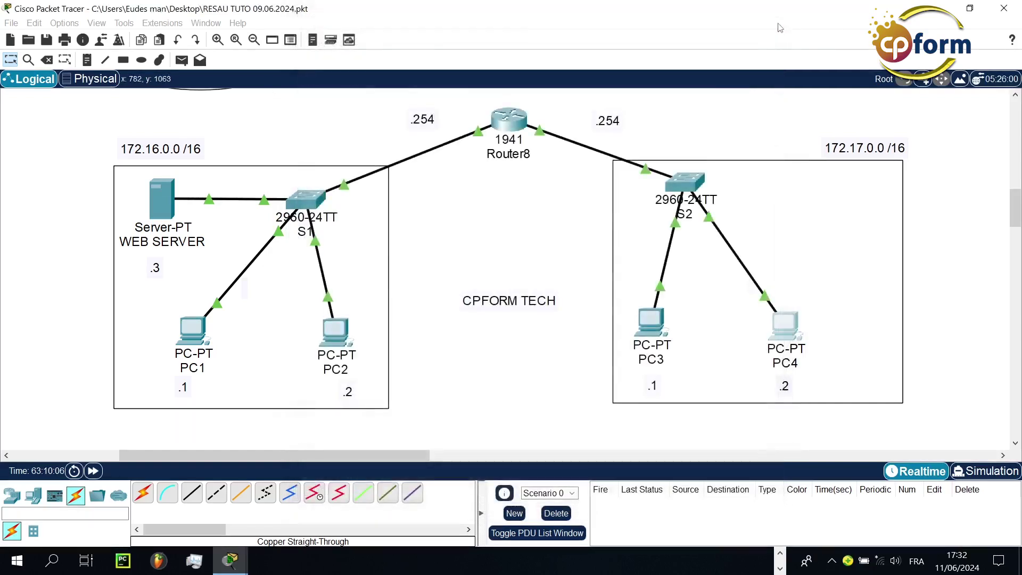
pyautogui.click(645, 326)
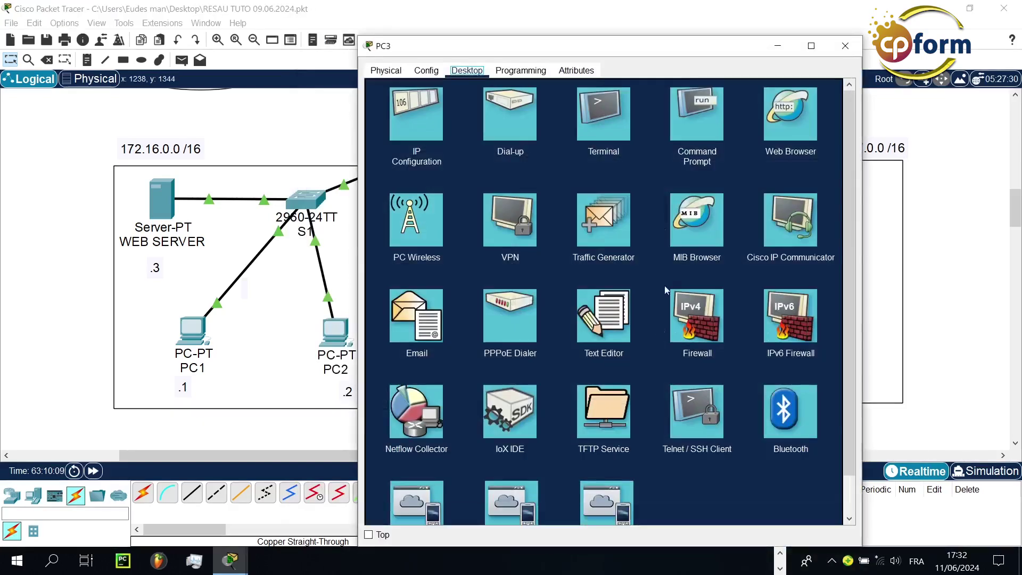
pyautogui.moveTo(664, 55); pyautogui.dragTo(694, 203)
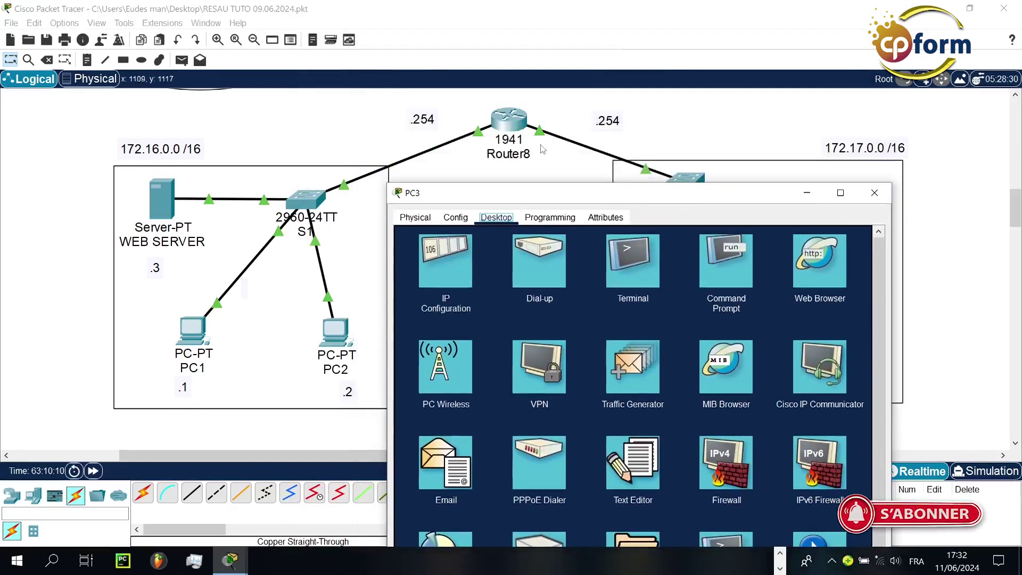
pyautogui.moveTo(565, 192); pyautogui.dragTo(517, 56)
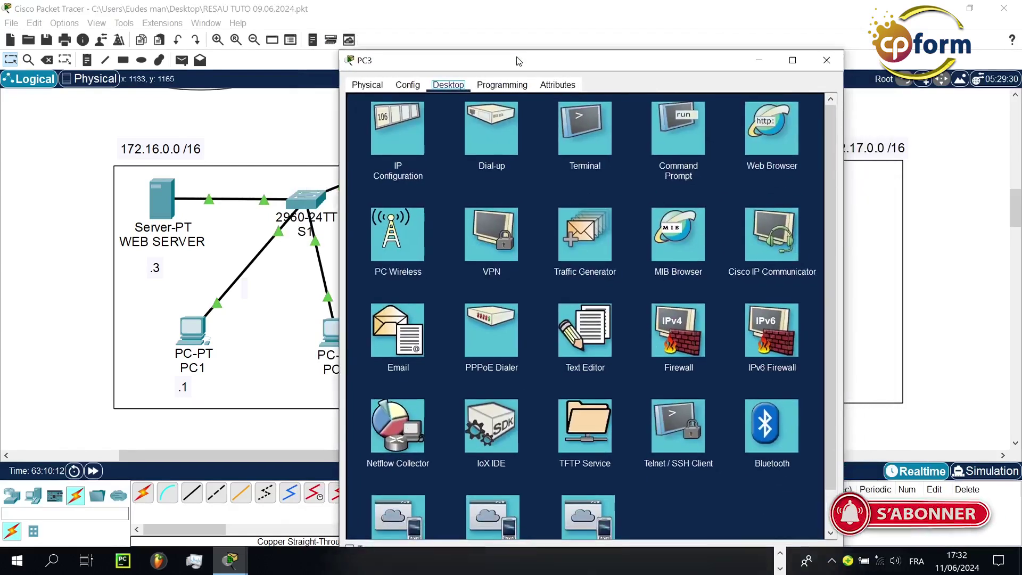
pyautogui.click(664, 140)
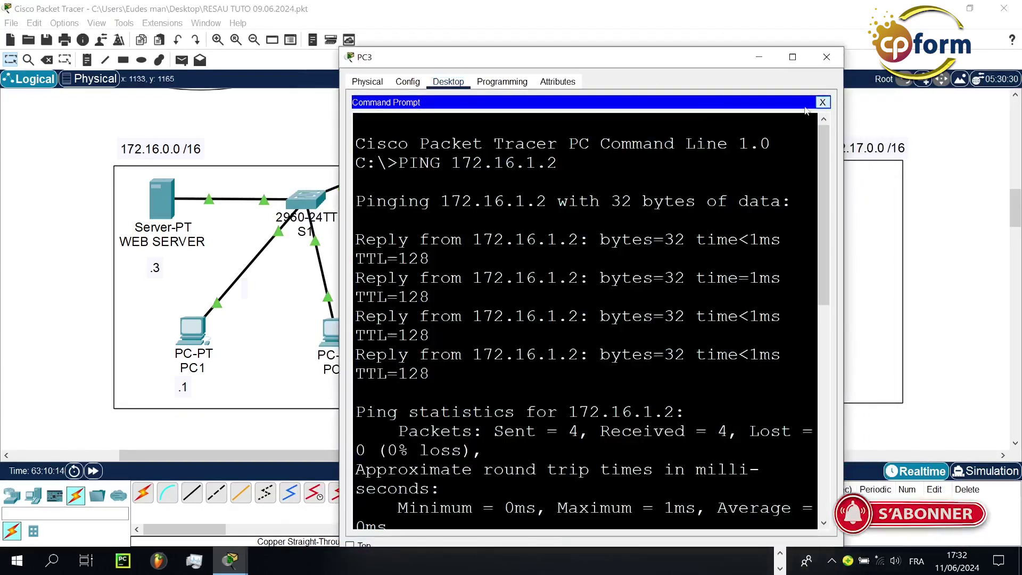
pyautogui.click(827, 101)
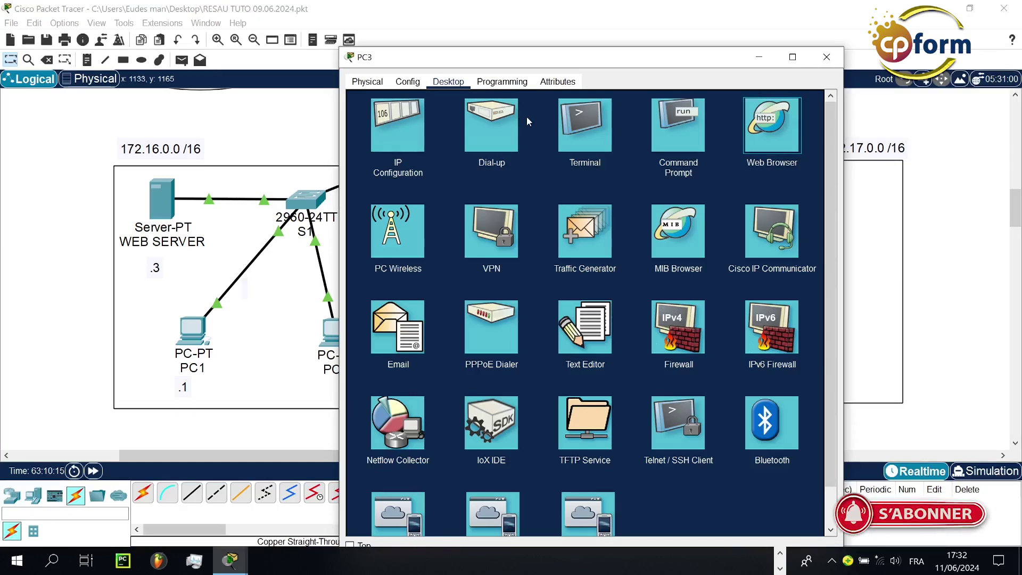
pyautogui.click(790, 140)
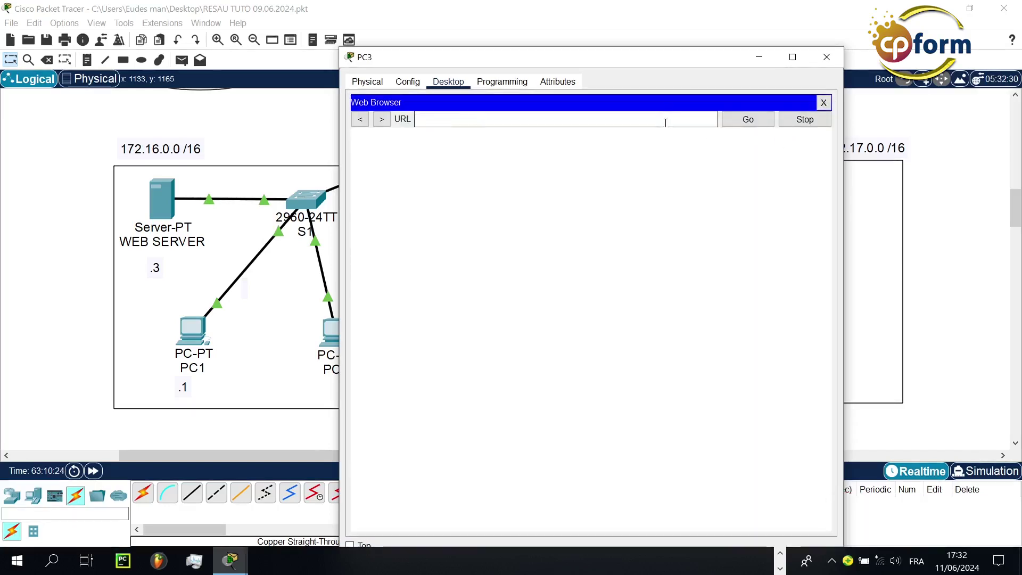
pyautogui.hotkey('ctrl', 'v')
pyautogui.click(756, 120)
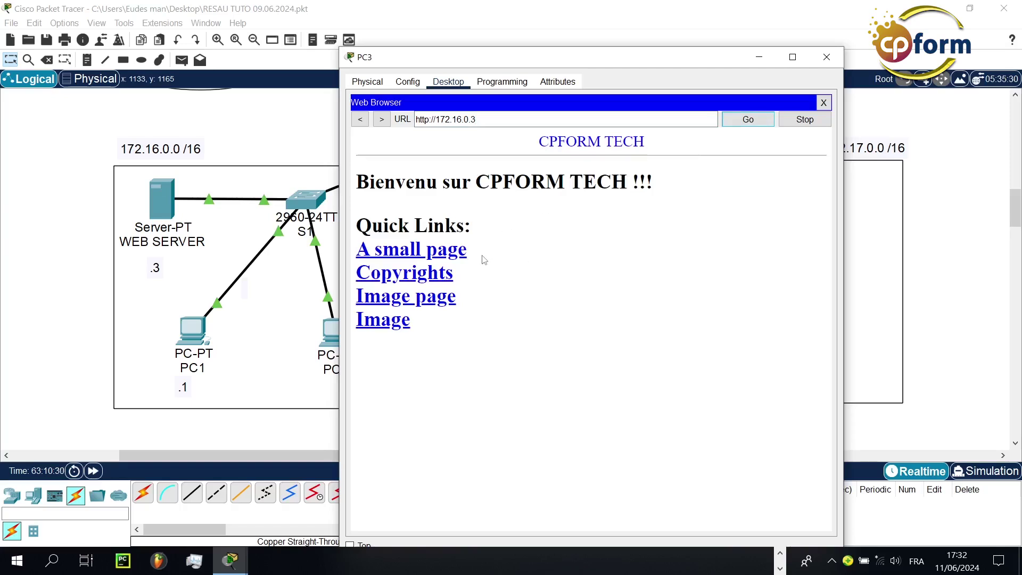
pyautogui.moveTo(616, 67); pyautogui.dragTo(595, 257)
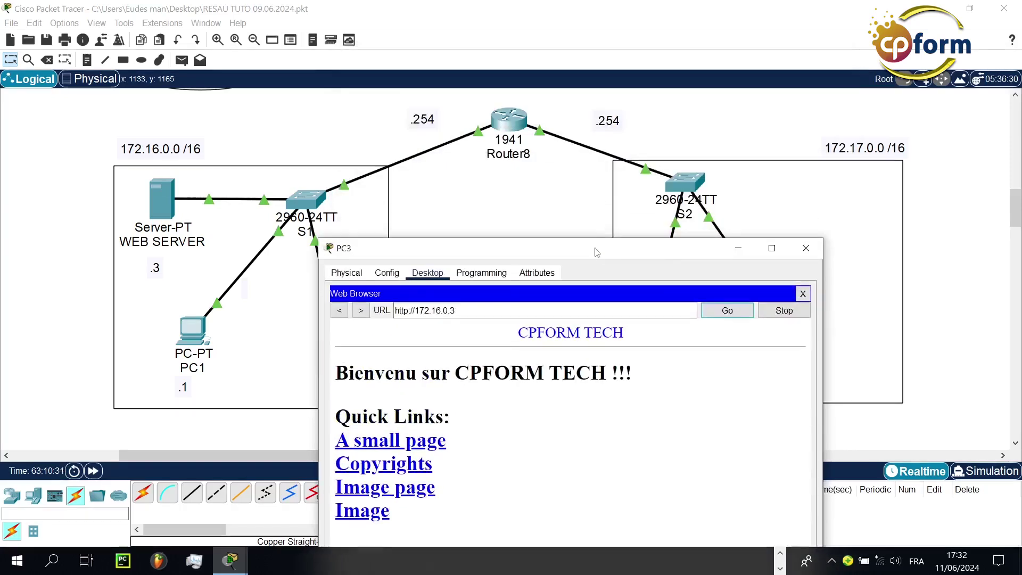
pyautogui.moveTo(709, 240); pyautogui.dragTo(541, 250)
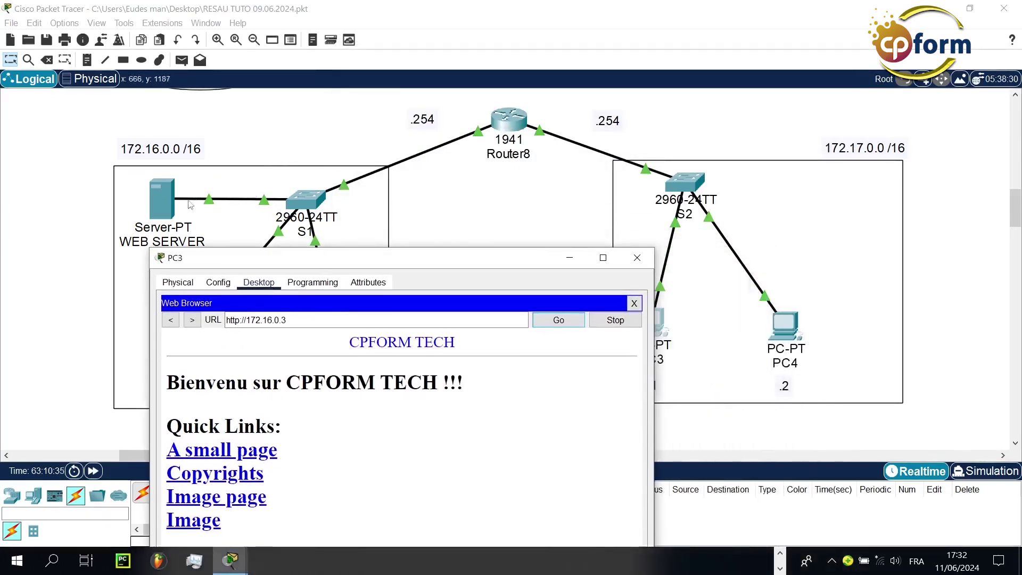
pyautogui.moveTo(290, 258); pyautogui.dragTo(467, 63)
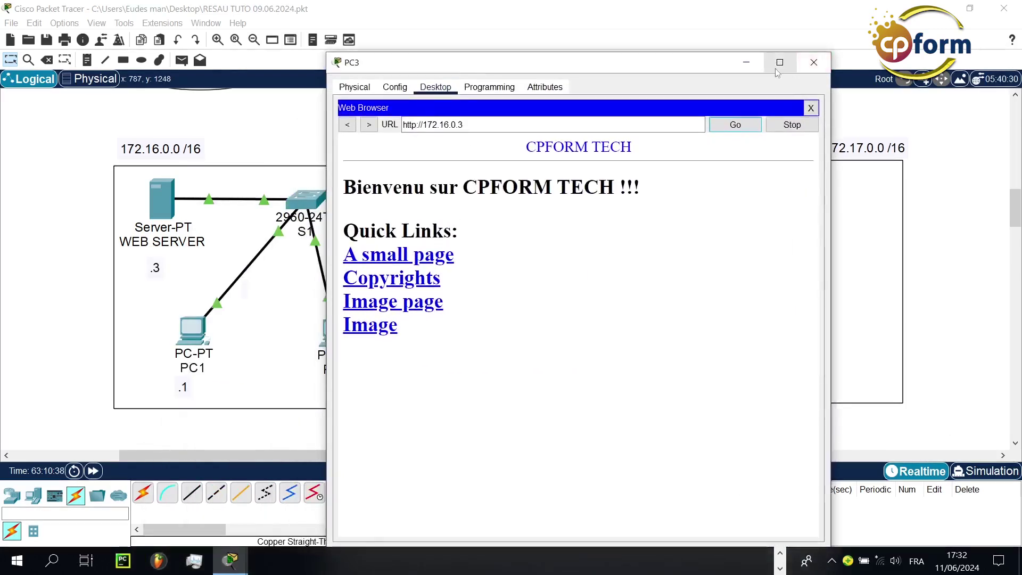